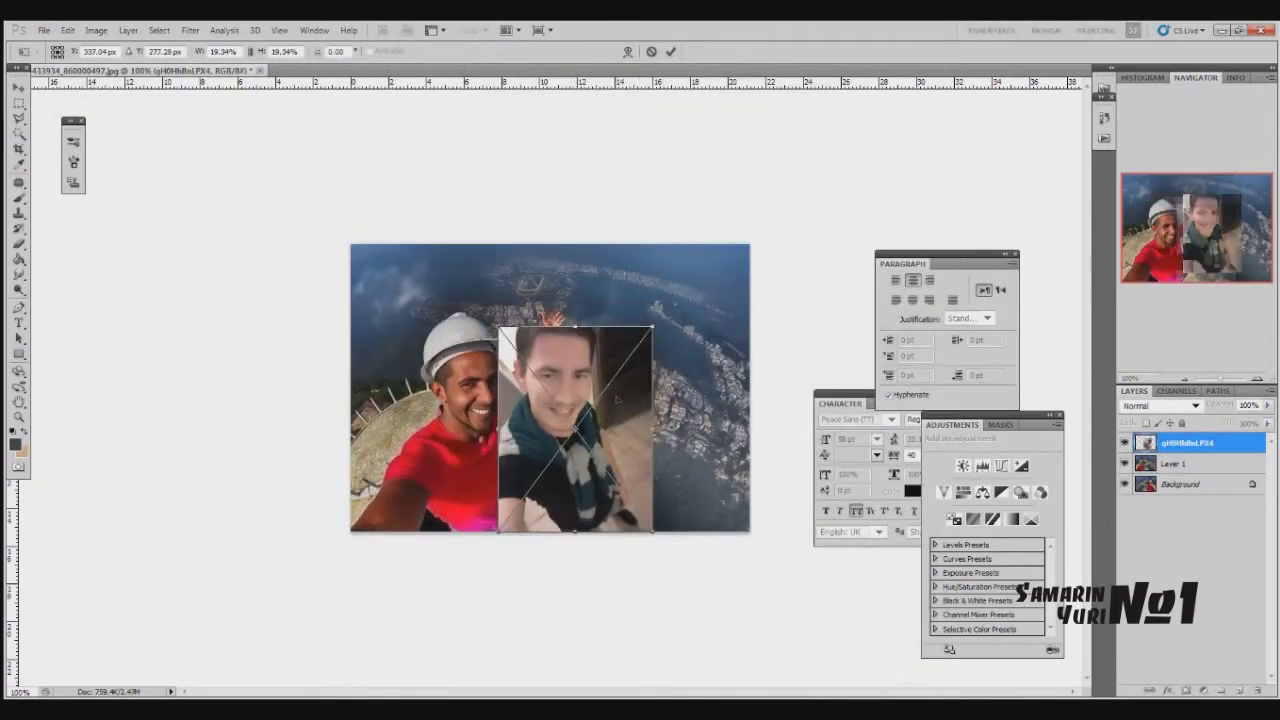
- Paint black on the face layer's mask to hide the placed photo's body and background
{"action": "left_click_drag", "start_coordinate": [645, 453], "coordinate": [584, 524]}
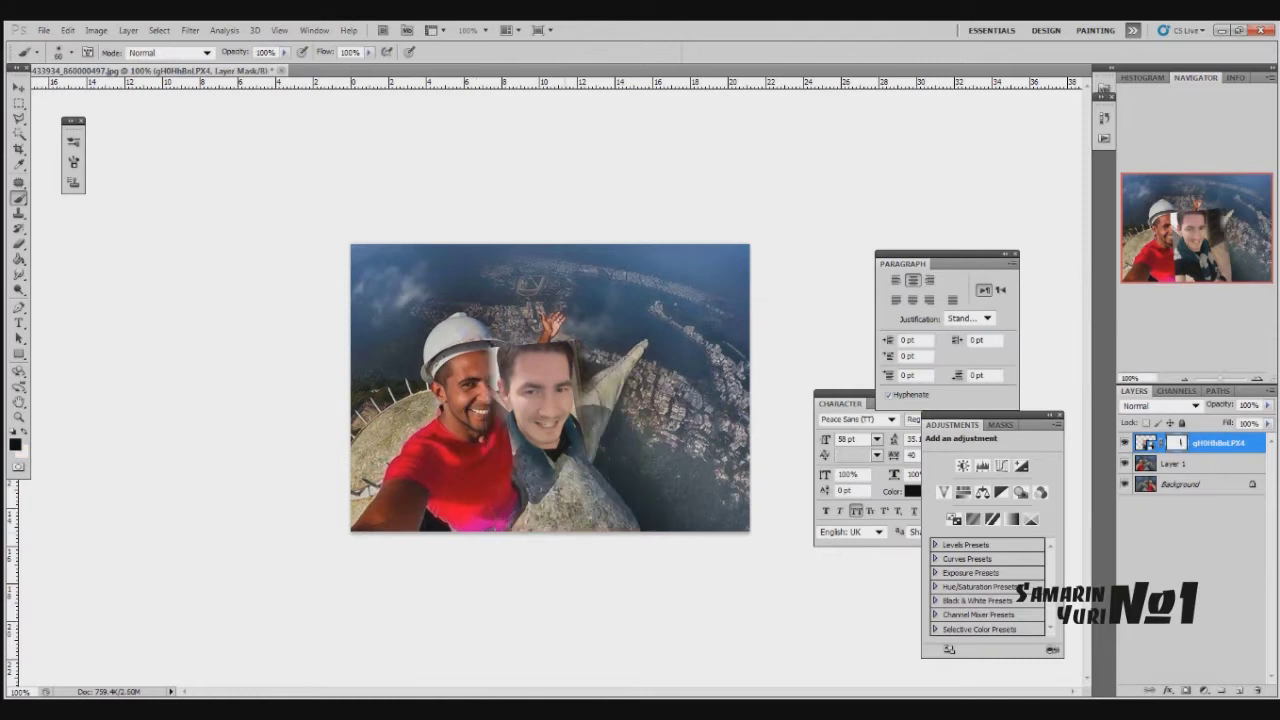
- Move and transform the new face onto the man's head, using lowered opacity, then restore full opacity
{"action": "key", "text": "v"}
{"action": "left_click_drag", "start_coordinate": [540, 390], "coordinate": [465, 385]}
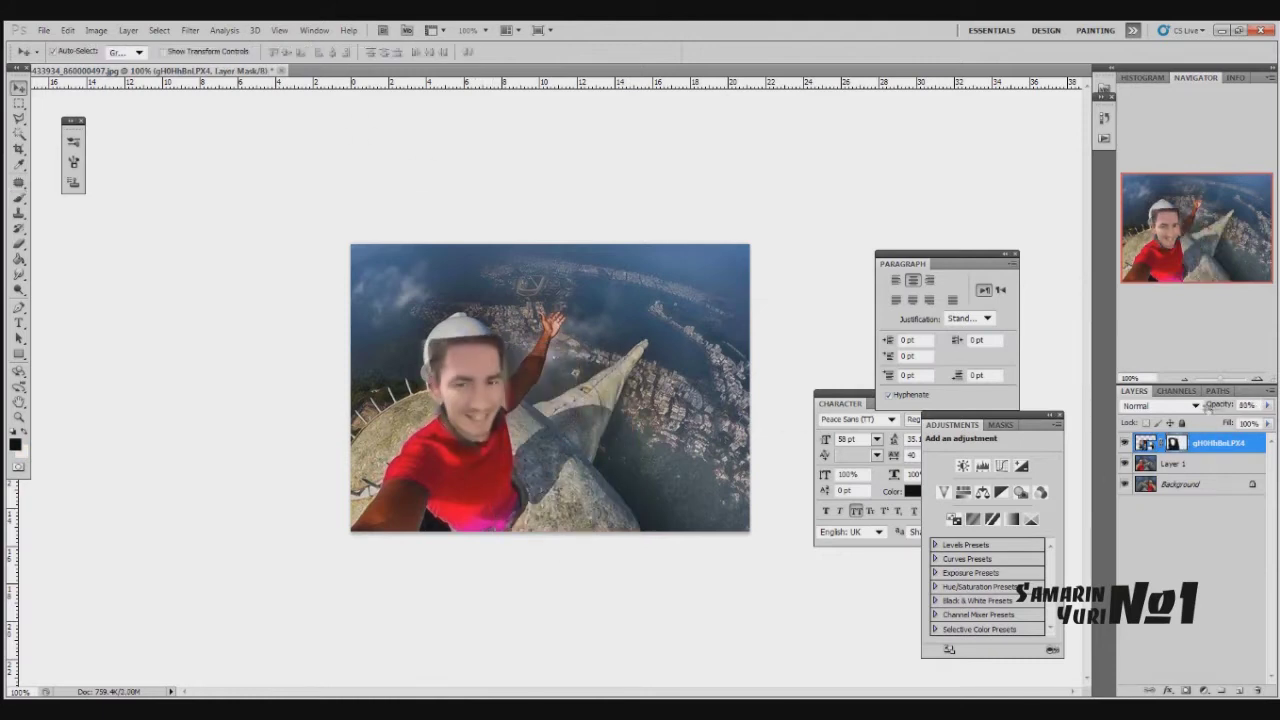
{"action": "key", "text": "ctrl+plus"}
{"action": "key", "text": "6"}
{"action": "key", "text": "9"}
{"action": "key", "text": "ctrl+t"}
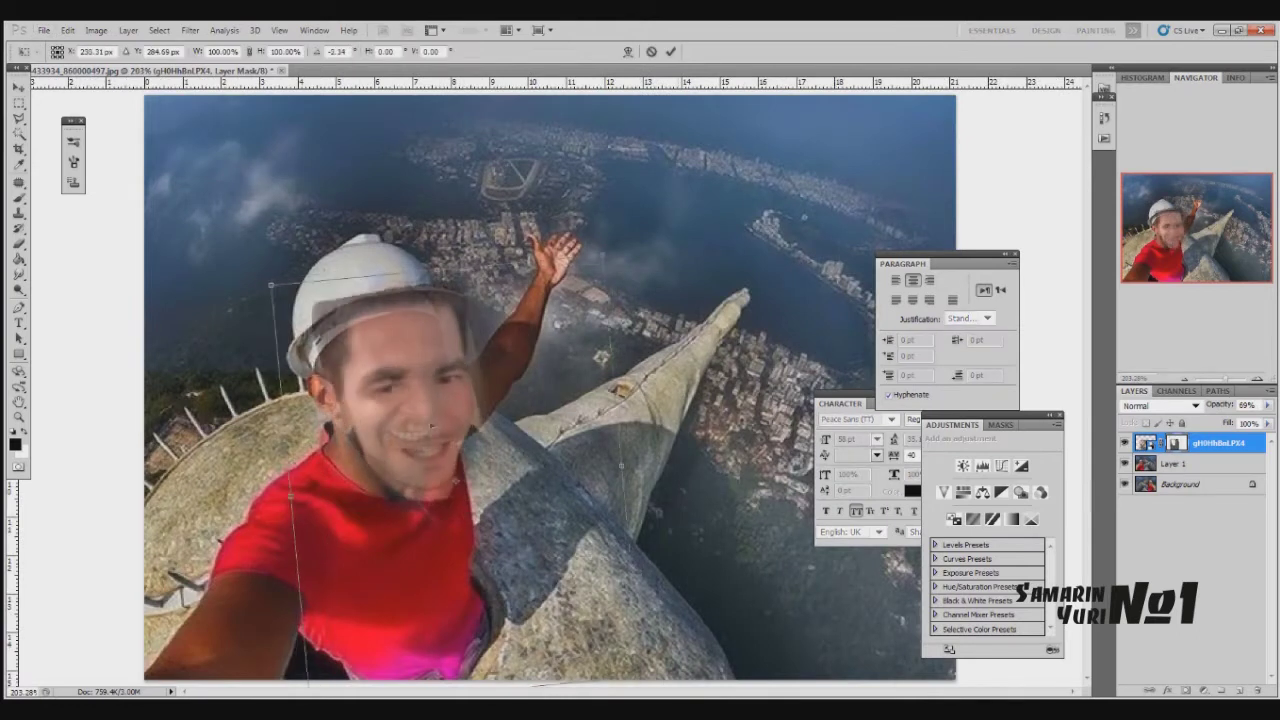
{"action": "left_click_drag", "start_coordinate": [432, 428], "coordinate": [422, 420]}
{"action": "key", "text": "Return"}
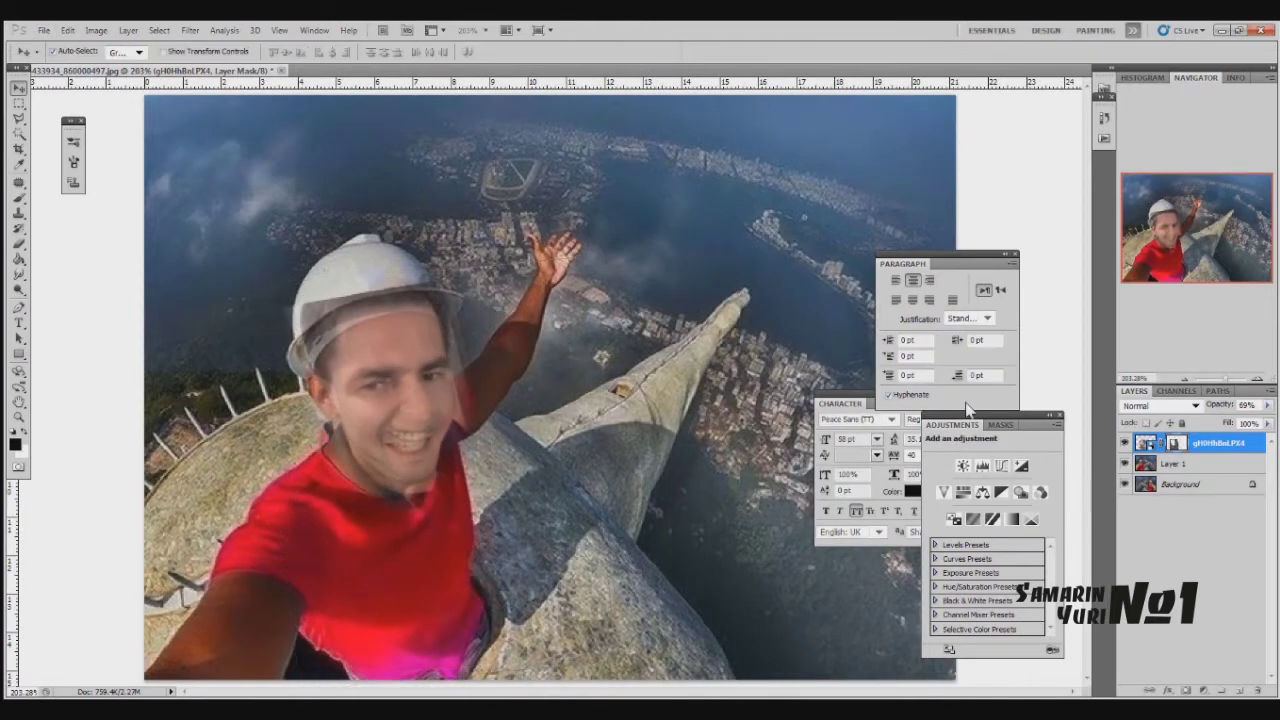
{"action": "key", "text": "0"}
- Paint the face mask to blend edges at the helmet brim, chin, cheeks and jaw
{"action": "key", "text": "b"}
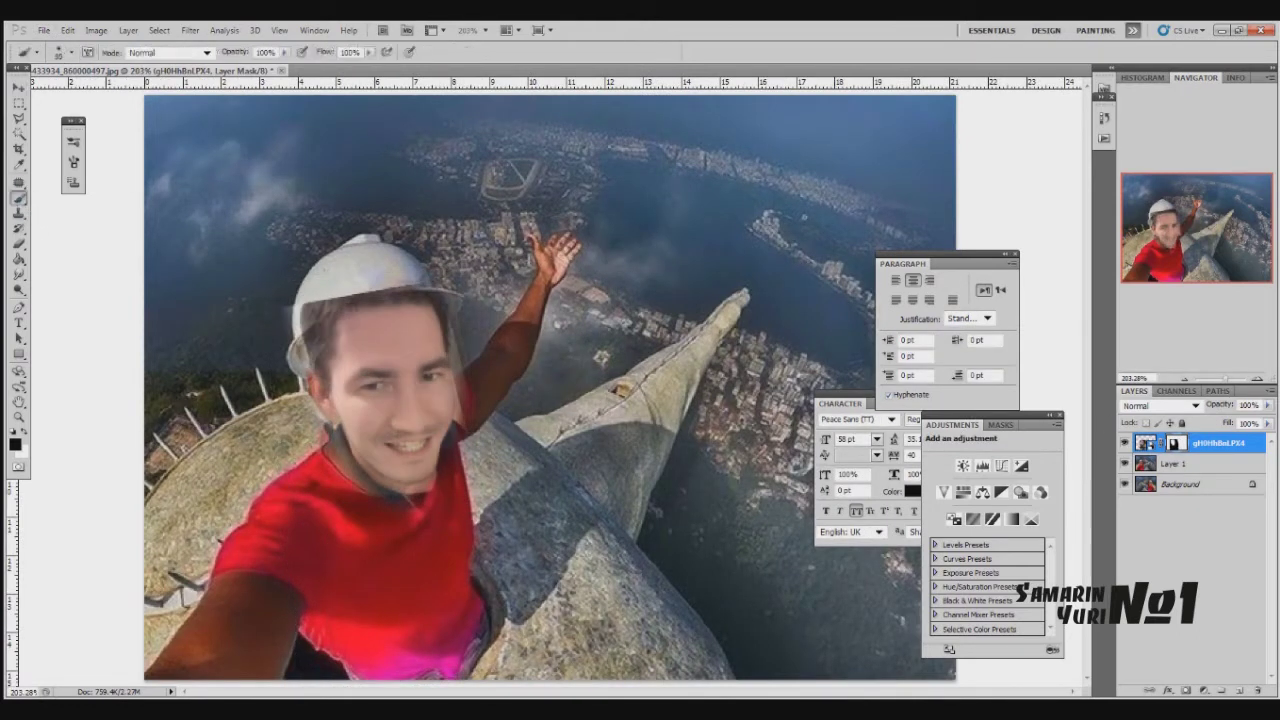
{"action": "left_click_drag", "start_coordinate": [292, 312], "coordinate": [430, 290]}
{"action": "mouse_move", "coordinate": [275, 348]}
{"action": "left_mouse_down"}
{"action": "mouse_move", "coordinate": [380, 500]}
{"action": "mouse_move", "coordinate": [455, 400]}
{"action": "left_mouse_up"}
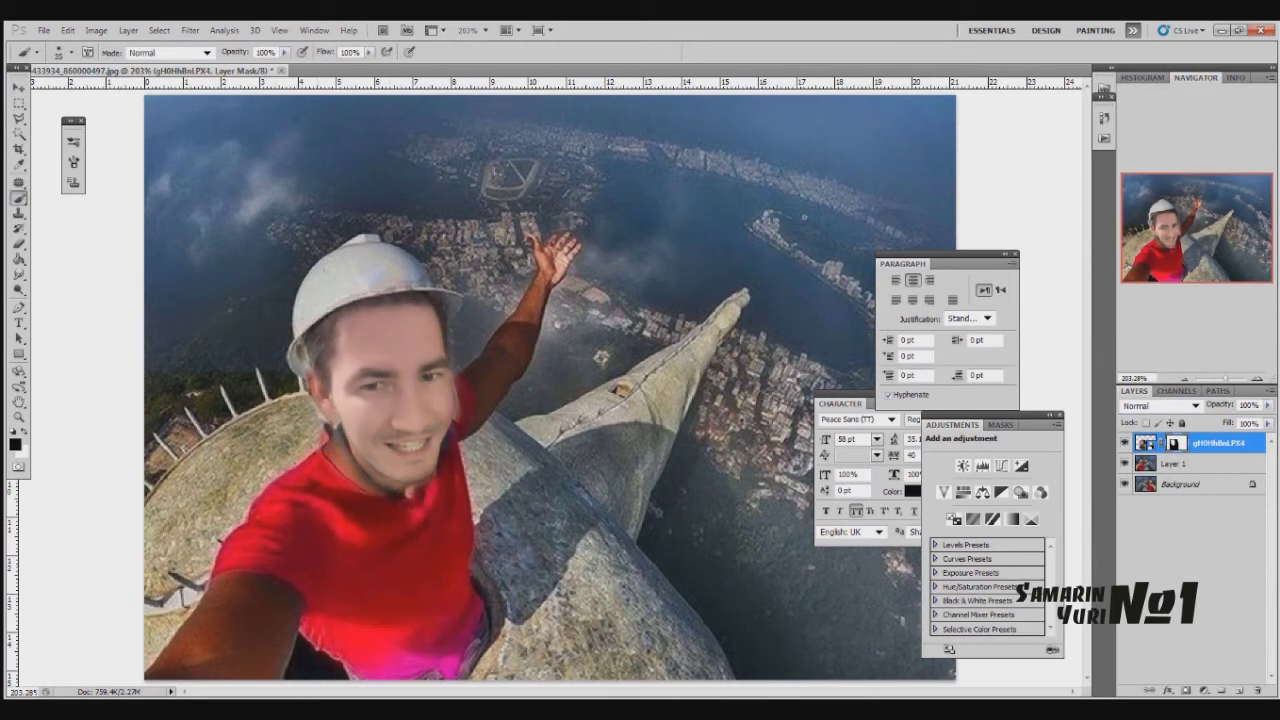
{"action": "scroll", "coordinate": [550, 385], "scroll_direction": "down", "scroll_amount": 2}
{"action": "key", "text": "v"}
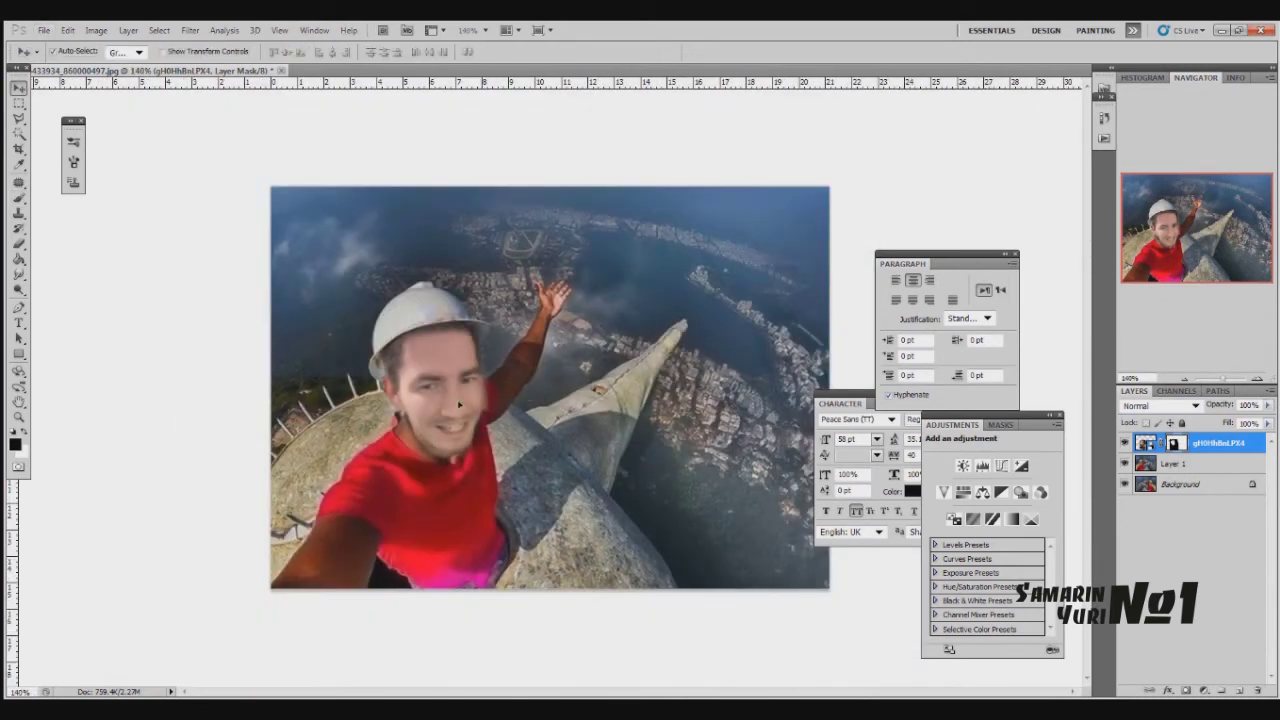
{"action": "scroll", "coordinate": [430, 390], "scroll_direction": "up", "scroll_amount": 4}
{"action": "key", "text": "b"}
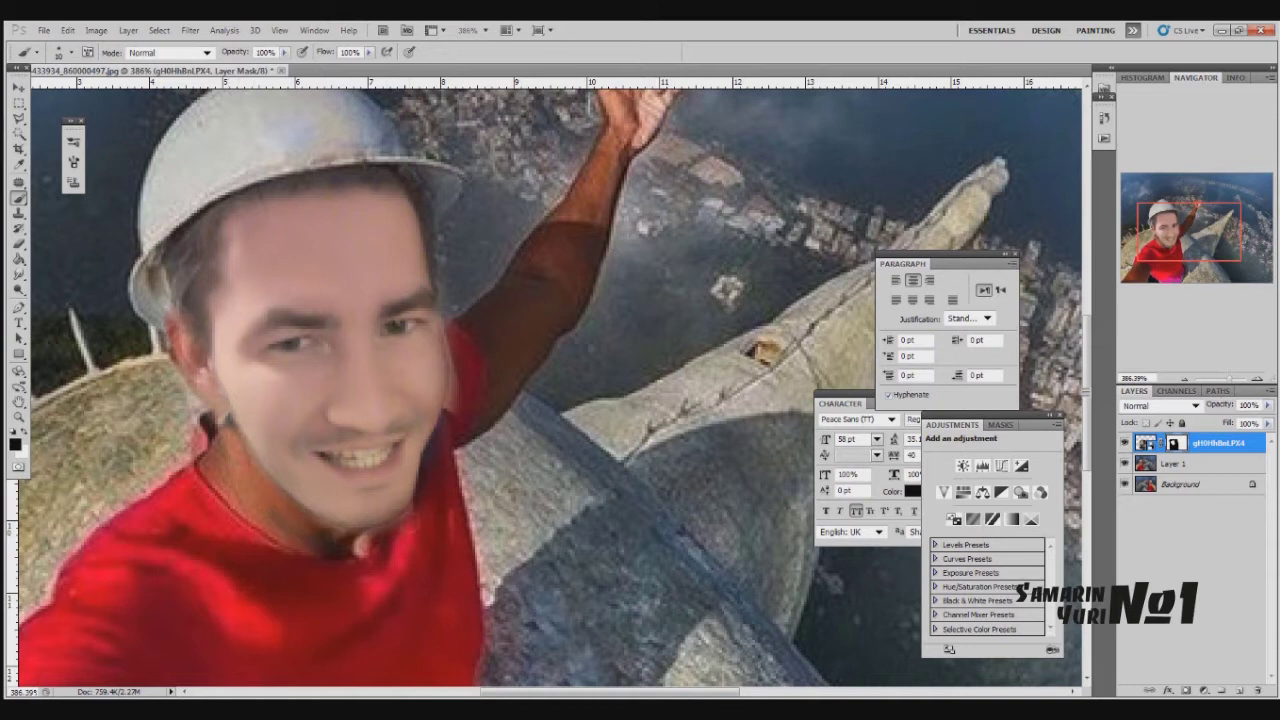
{"action": "left_click_drag", "start_coordinate": [215, 416], "coordinate": [162, 286]}
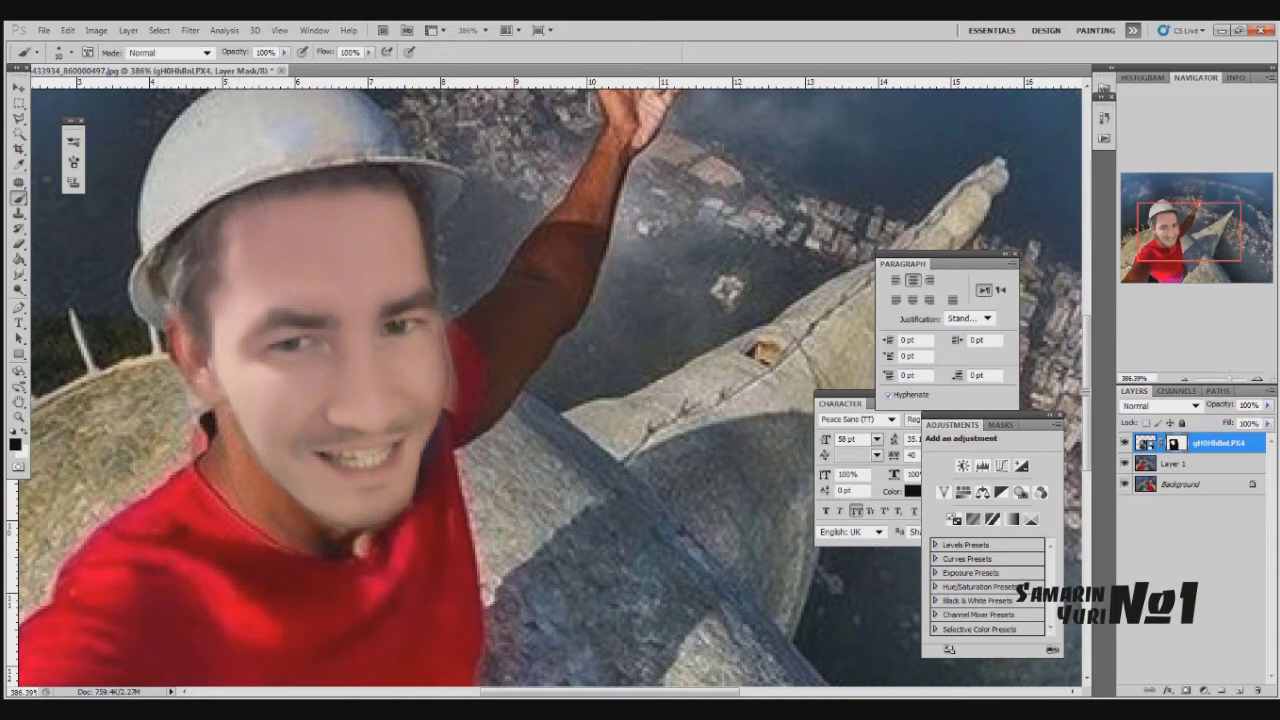
{"action": "left_click_drag", "start_coordinate": [416, 495], "coordinate": [460, 312]}
- Refine the mask along the jaw, chin and the face's right edge beside the arm
{"action": "key", "text": "x"}
{"action": "left_click_drag", "start_coordinate": [428, 443], "coordinate": [370, 516]}
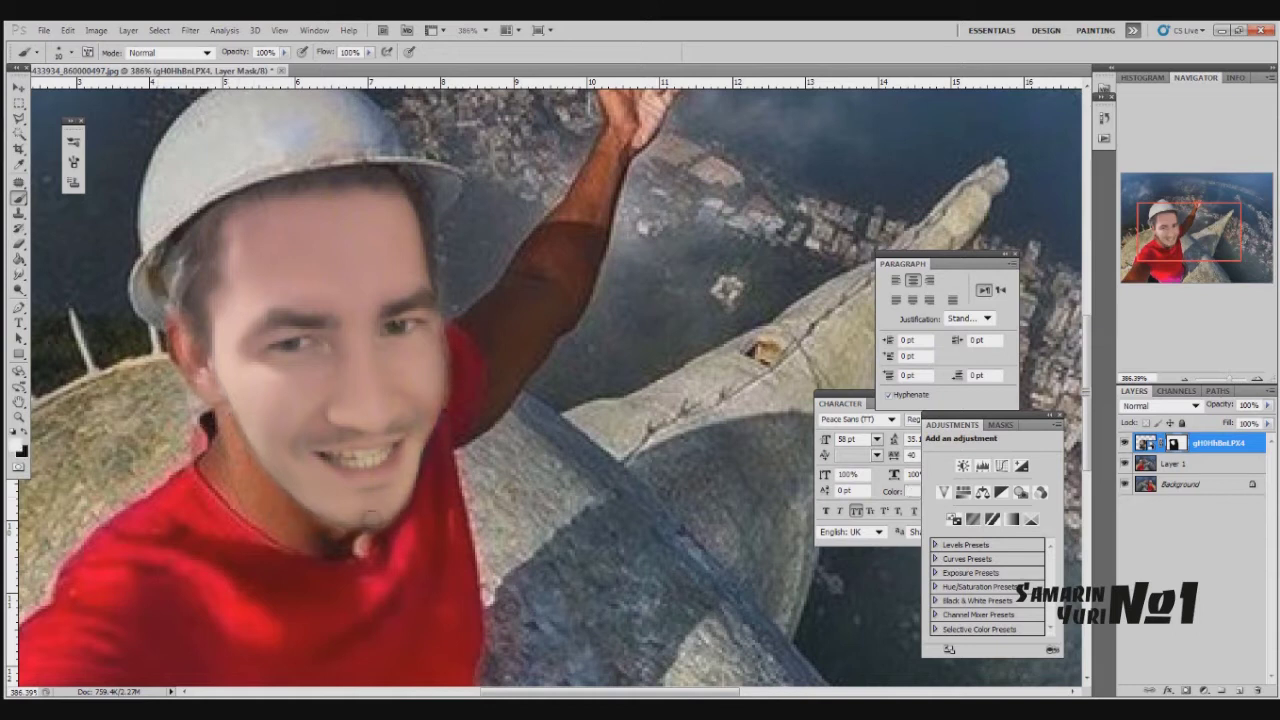
{"action": "mouse_move", "coordinate": [440, 420]}
{"action": "left_mouse_down"}
{"action": "mouse_move", "coordinate": [430, 230]}
{"action": "mouse_move", "coordinate": [450, 290]}
{"action": "left_mouse_up"}
{"action": "key", "text": "x"}
{"action": "left_click_drag", "start_coordinate": [450, 365], "coordinate": [452, 270]}
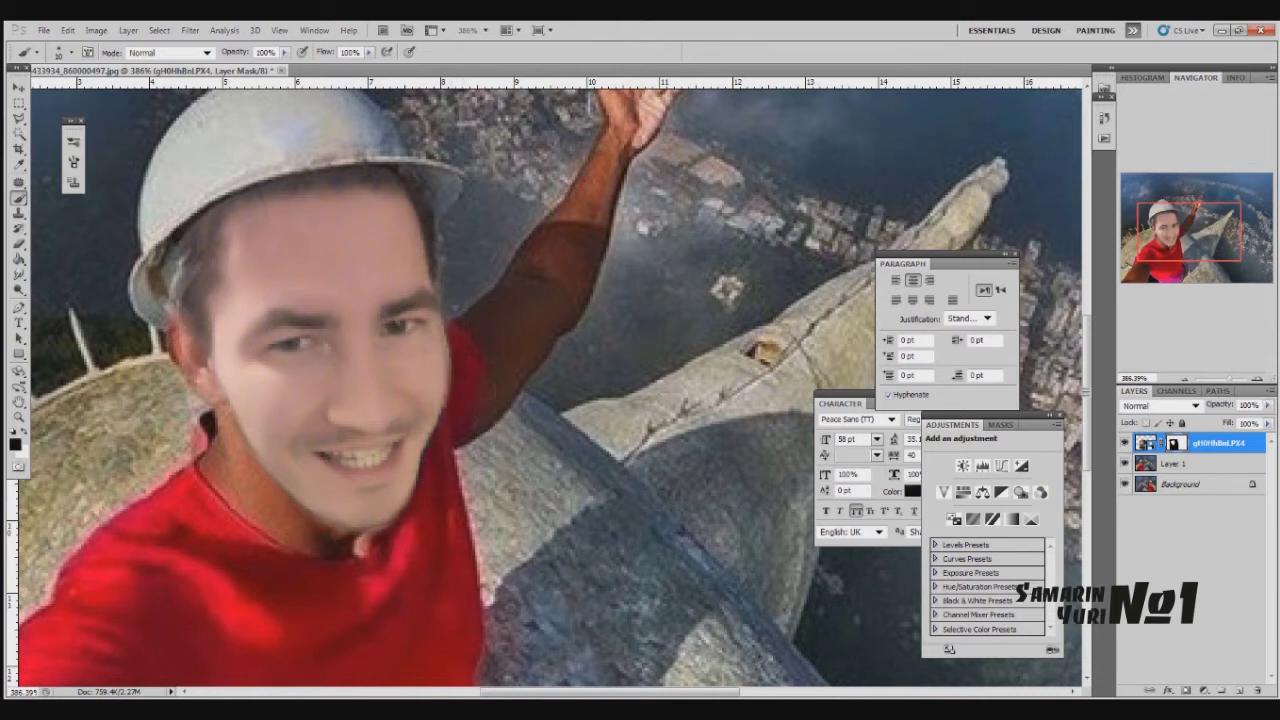
{"action": "scroll", "coordinate": [408, 425], "scroll_direction": "down", "scroll_amount": 4}
{"action": "scroll", "coordinate": [408, 425], "scroll_direction": "up", "scroll_amount": 3}
{"action": "key", "text": "x"}
{"action": "left_click_drag", "start_coordinate": [408, 425], "coordinate": [430, 475]}
{"action": "key", "text": "x"}
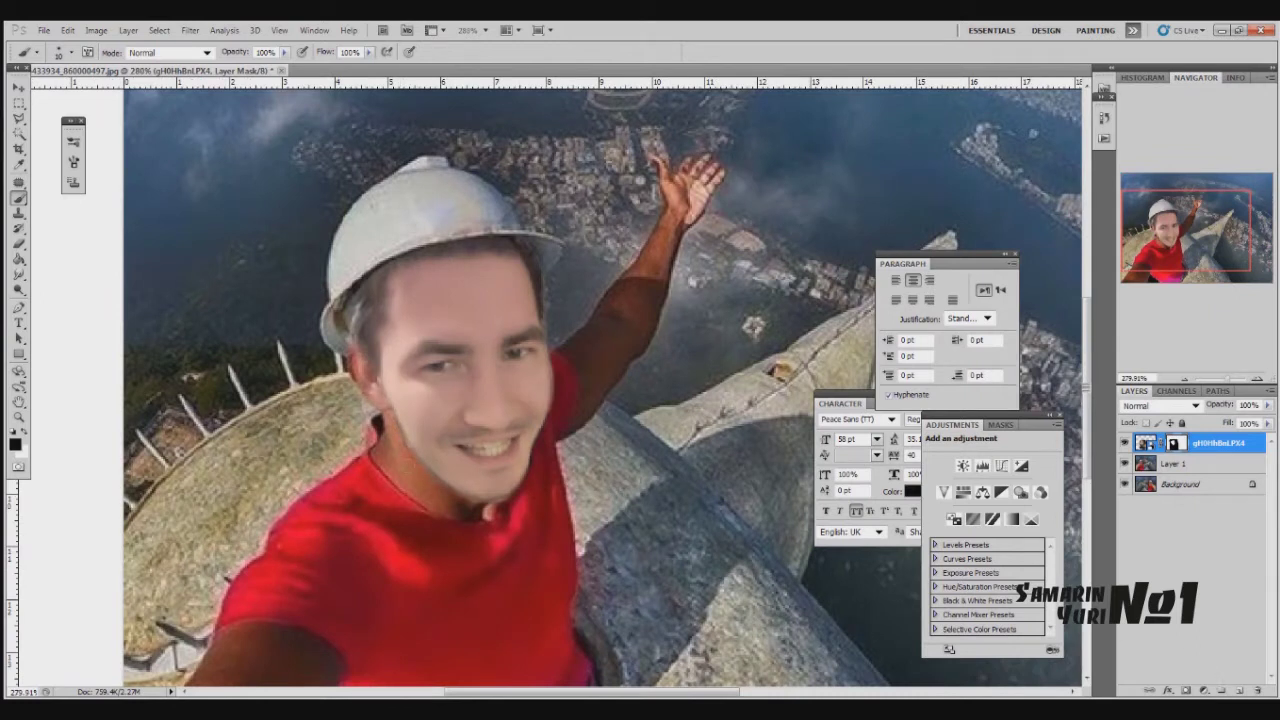
- Refine the mask around the left ear and jaw, alternating hiding and revealing
{"action": "left_click_drag", "start_coordinate": [350, 345], "coordinate": [340, 315]}
{"action": "key", "text": "x"}
{"action": "mouse_move", "coordinate": [345, 335]}
{"action": "left_mouse_down"}
{"action": "mouse_move", "coordinate": [342, 310]}
{"action": "mouse_move", "coordinate": [365, 390]}
{"action": "left_mouse_up"}
{"action": "key", "text": "x"}
{"action": "left_click_drag", "start_coordinate": [350, 350], "coordinate": [368, 394]}
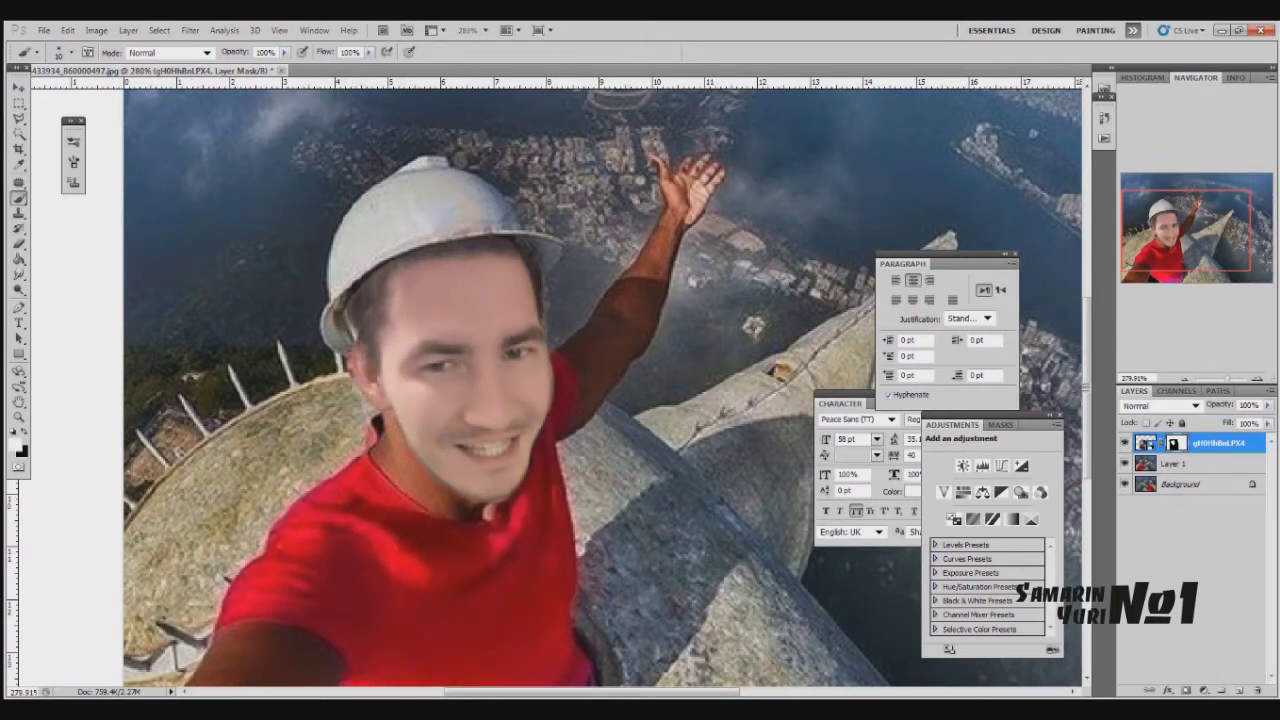
{"action": "key", "text": "x"}
{"action": "left_click_drag", "start_coordinate": [338, 352], "coordinate": [362, 396]}
{"action": "left_click_drag", "start_coordinate": [300, 186], "coordinate": [771, 557]}
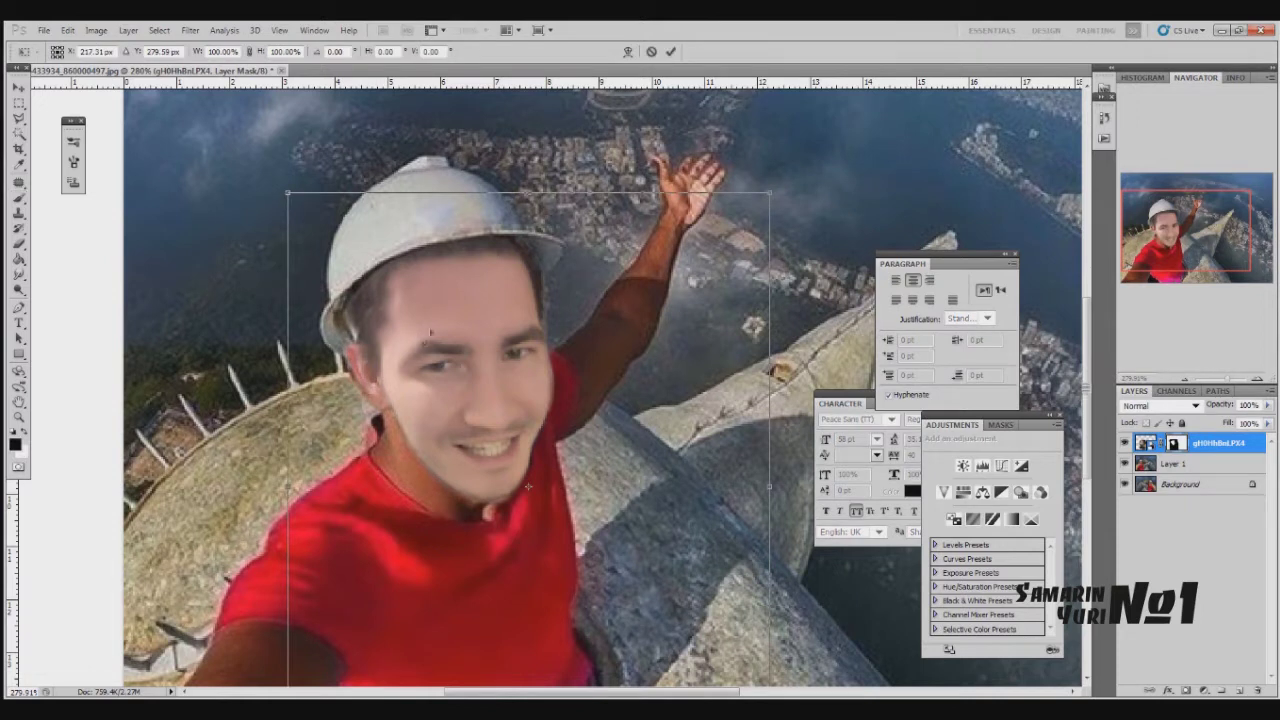
- Paint white on the face mask under the chin to blend away the dark shadow
{"action": "left_click_drag", "start_coordinate": [271, 263], "coordinate": [671, 671]}
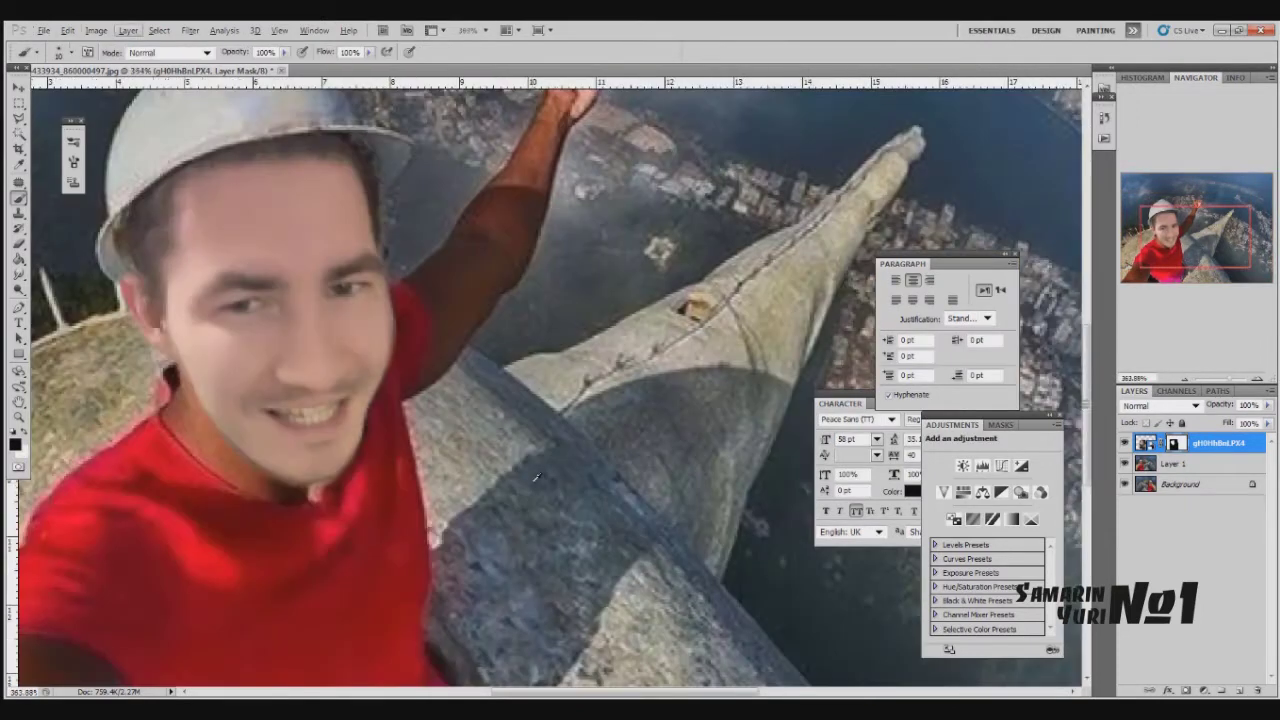
{"action": "left_click", "coordinate": [19, 88]}
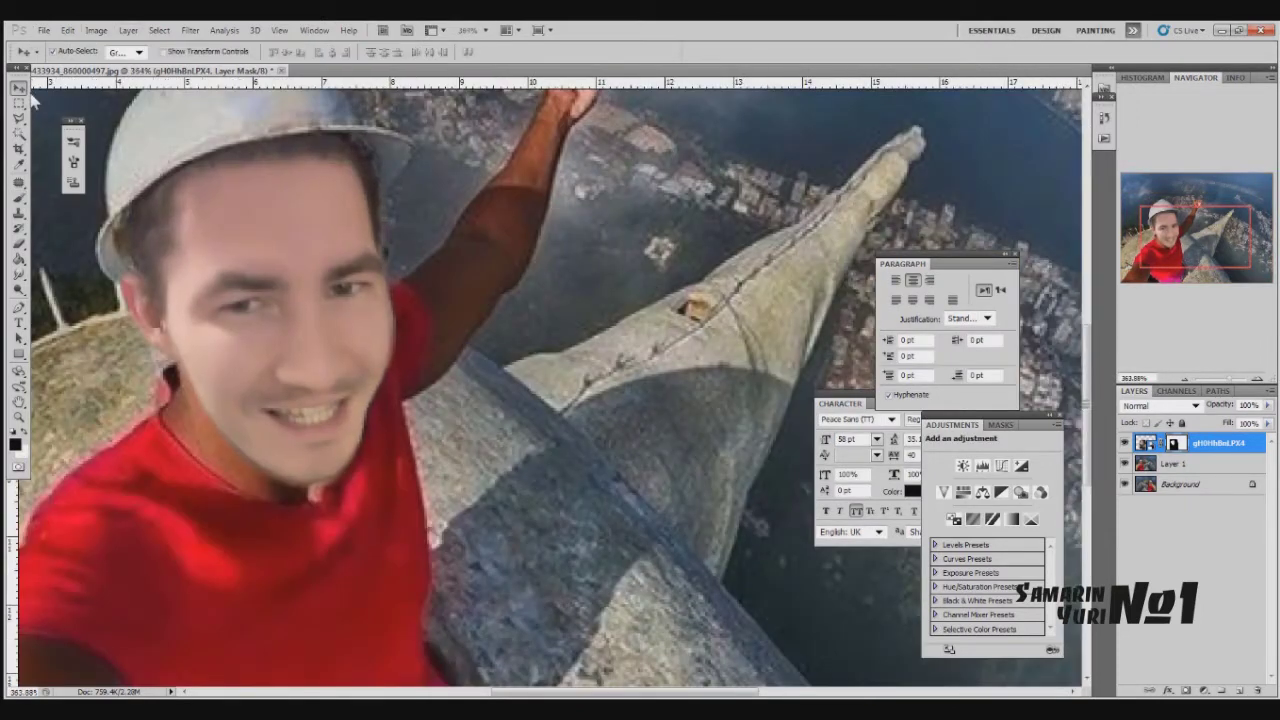
{"action": "key", "text": "ctrl+0"}
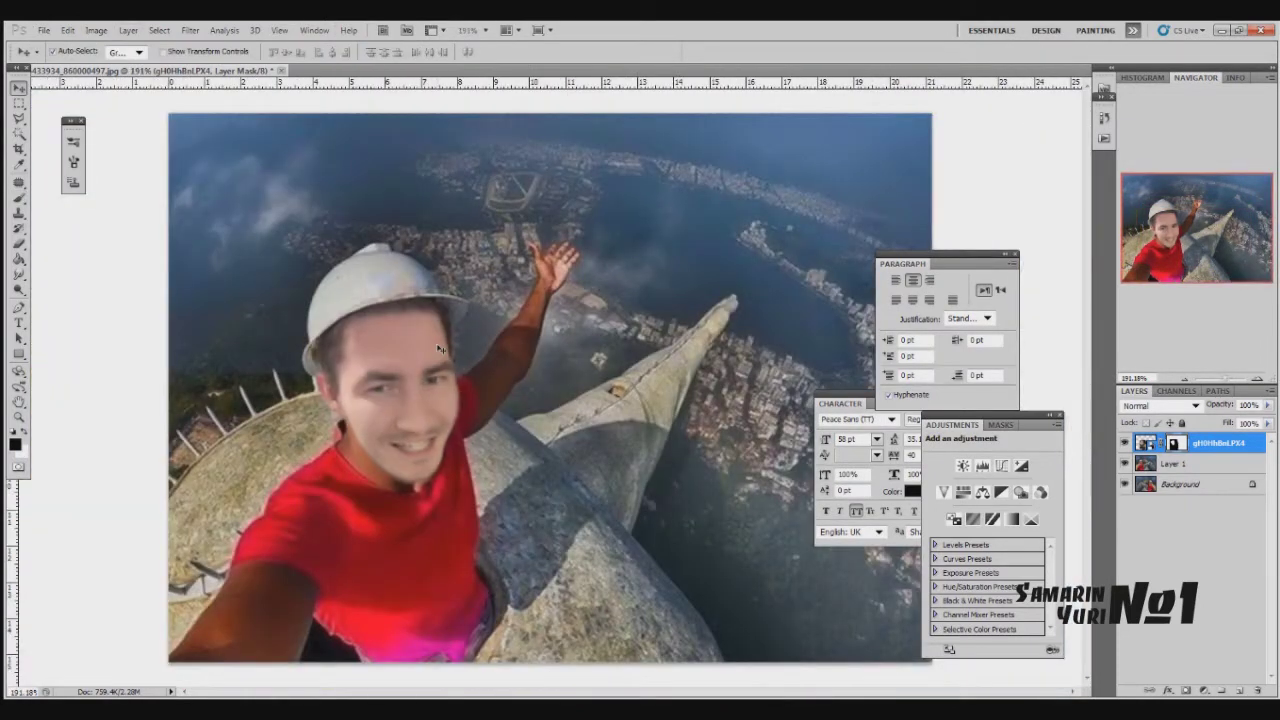
{"action": "left_click_drag", "start_coordinate": [200, 320], "coordinate": [660, 610]}
{"action": "key", "text": "b"}
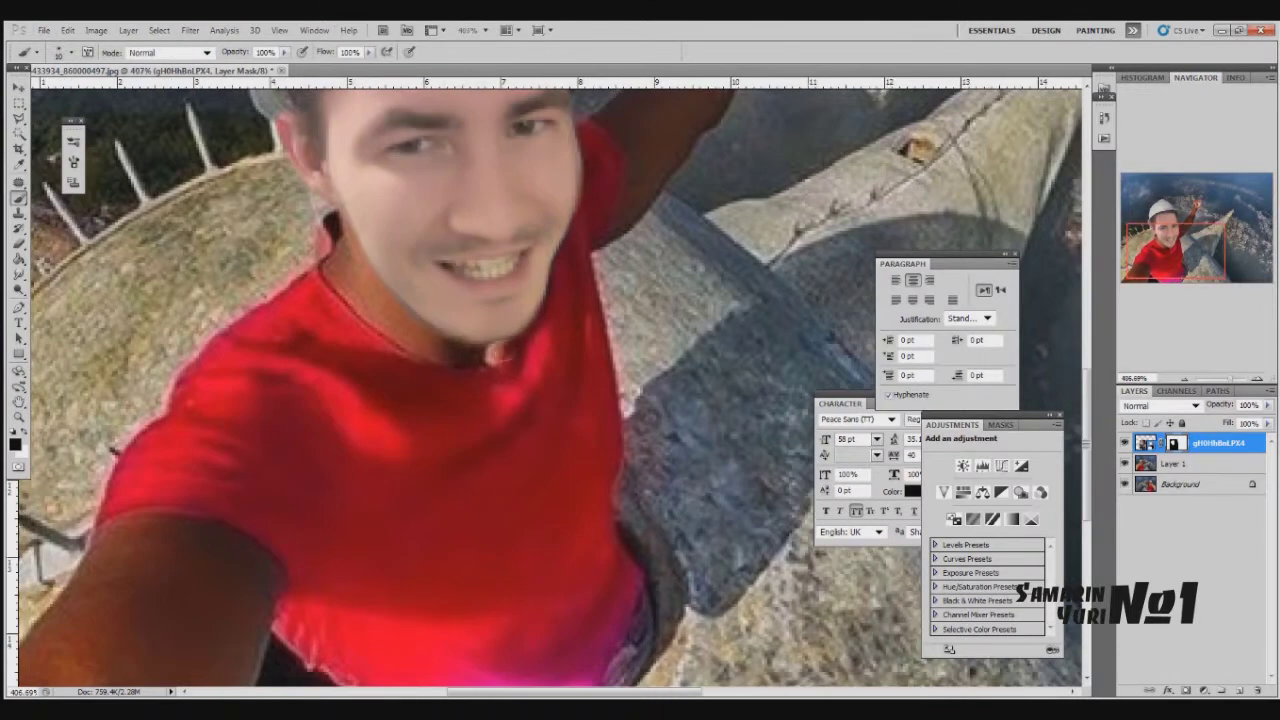
{"action": "key", "text": "x"}
{"action": "left_click_drag", "start_coordinate": [490, 326], "coordinate": [478, 331]}
{"action": "key", "text": "x"}
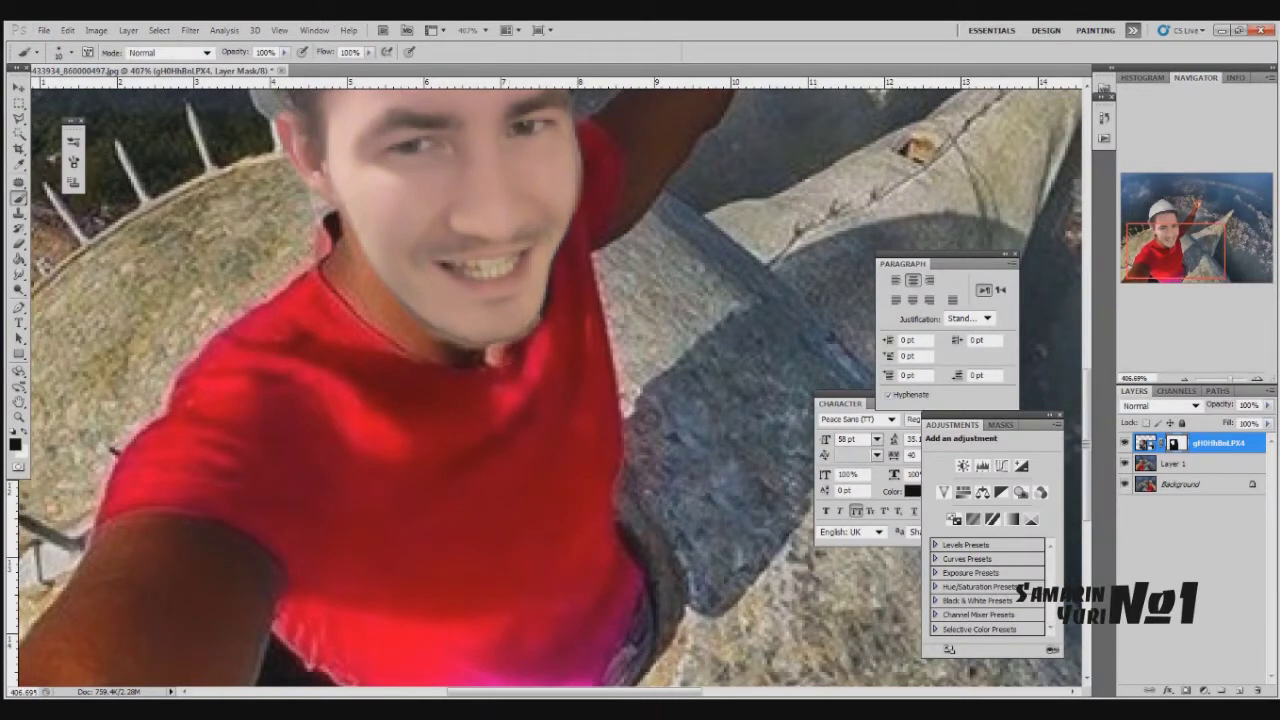
{"action": "left_click_drag", "start_coordinate": [611, 200], "coordinate": [540, 205]}
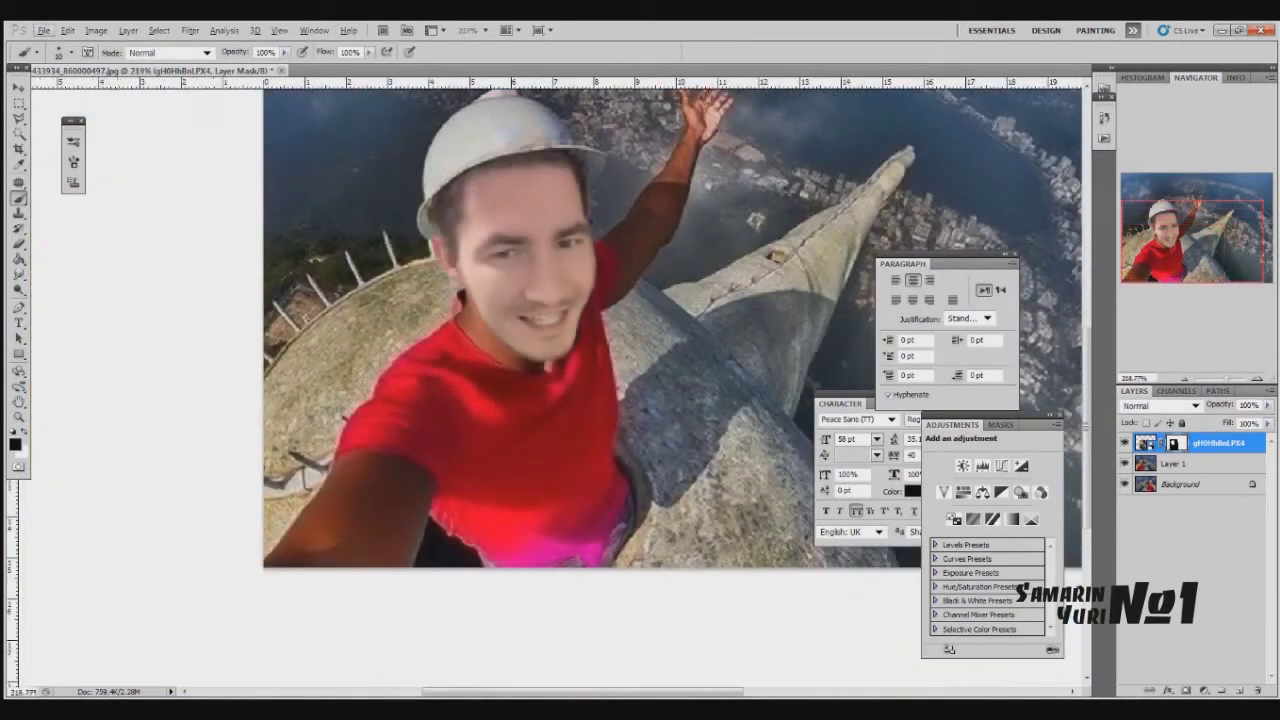
{"action": "left_click", "coordinate": [963, 492]}
- Lower the Hue/Saturation lightness slightly and adjust the reds and yellows
{"action": "left_click_drag", "start_coordinate": [993, 551], "coordinate": [988, 556]}
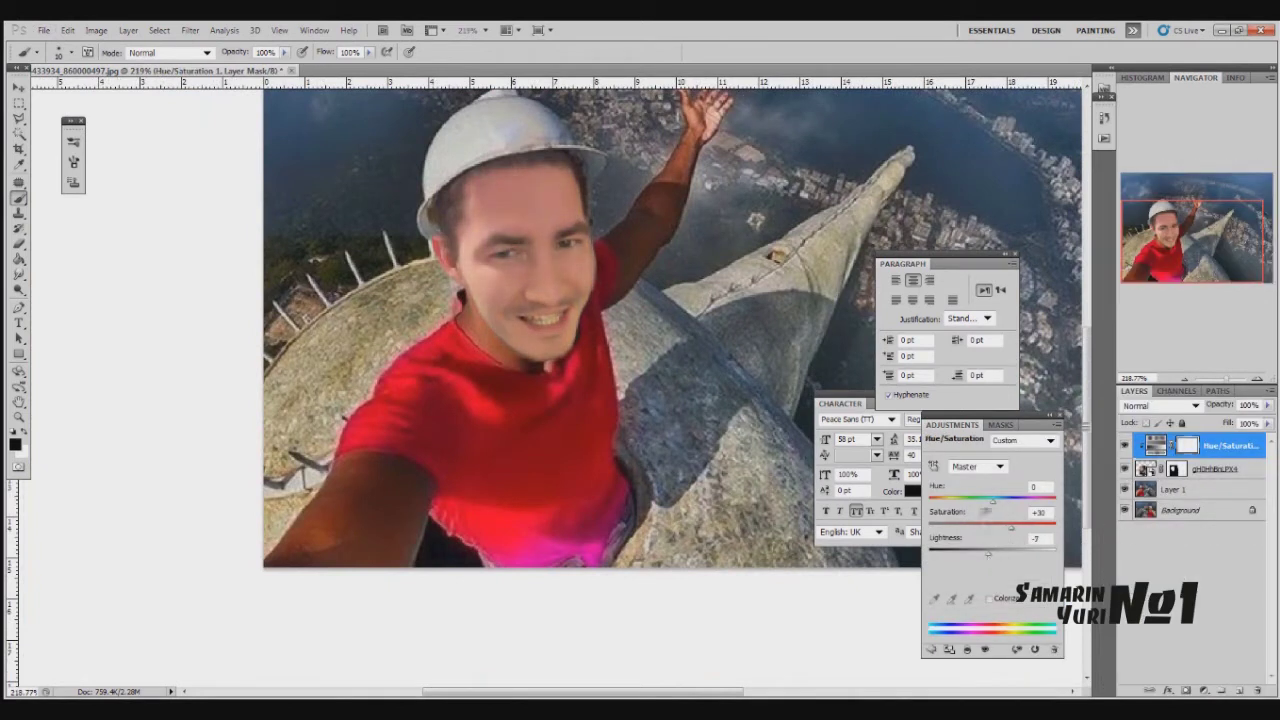
{"action": "key", "text": "alt+3"}
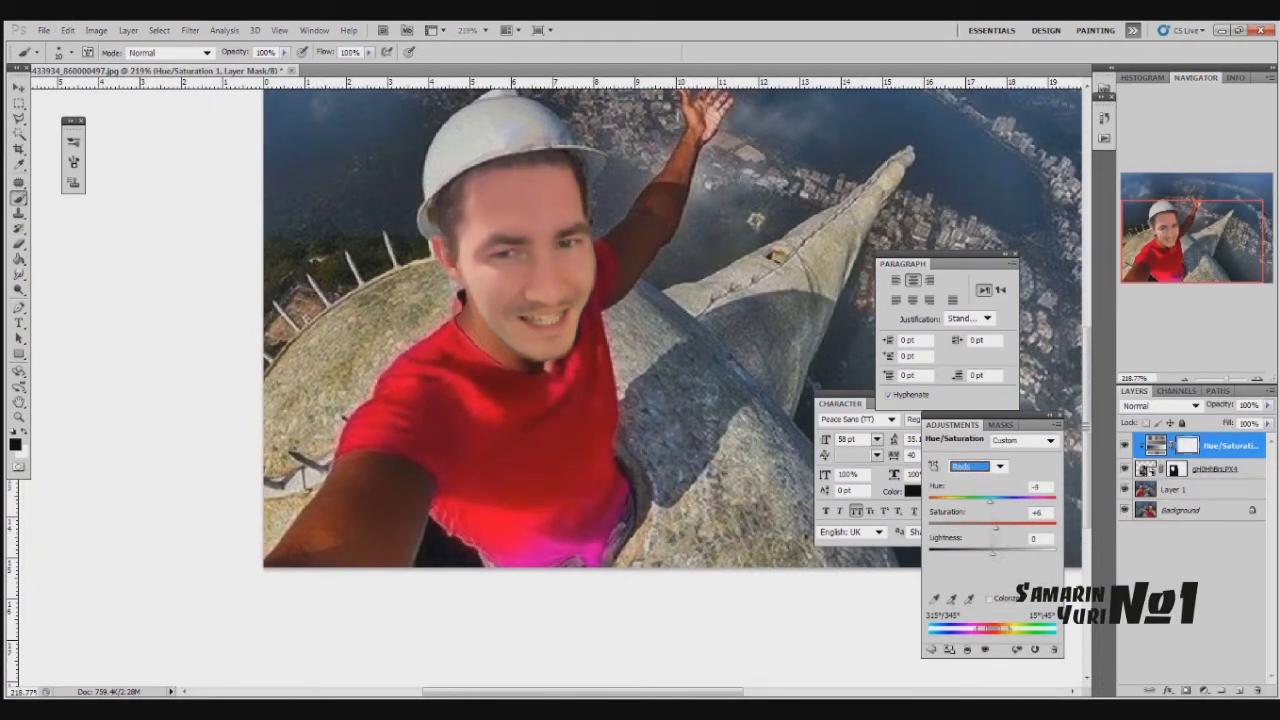
{"action": "key", "text": "alt+4"}
- Add a Curves adjustment layer and bend the curve with an upper point
{"action": "left_click", "coordinate": [1204, 690]}
{"action": "left_click", "coordinate": [1143, 477]}
{"action": "left_click_drag", "start_coordinate": [1002, 538], "coordinate": [1013, 527]}
{"action": "left_click", "coordinate": [1034, 503]}
- Add Color Balance and Levels adjustment layers
{"action": "left_click", "coordinate": [1204, 690]}
{"action": "left_click", "coordinate": [1168, 544]}
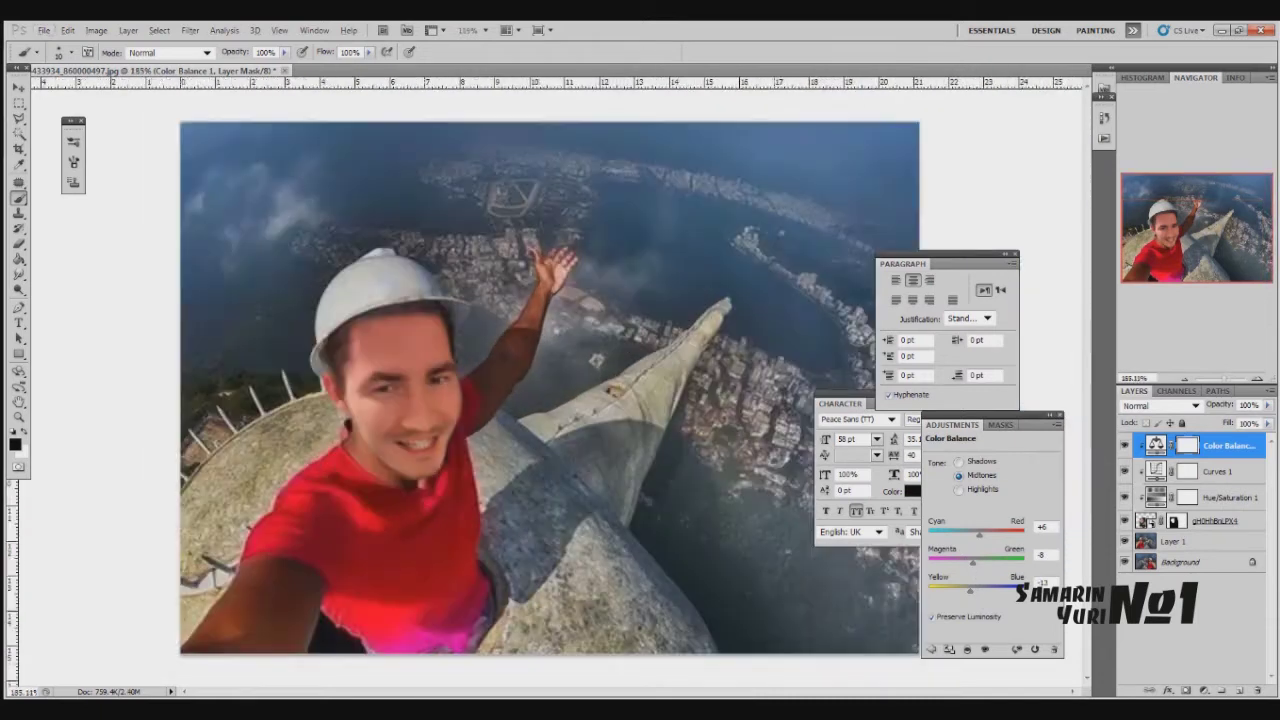
{"action": "left_click", "coordinate": [1147, 464]}
- Brighten the Levels highlights and add Brightness/Contrast at Brightness -24, Contrast -32
{"action": "left_click_drag", "start_coordinate": [994, 538], "coordinate": [1002, 540]}
{"action": "left_click", "coordinate": [1204, 690]}
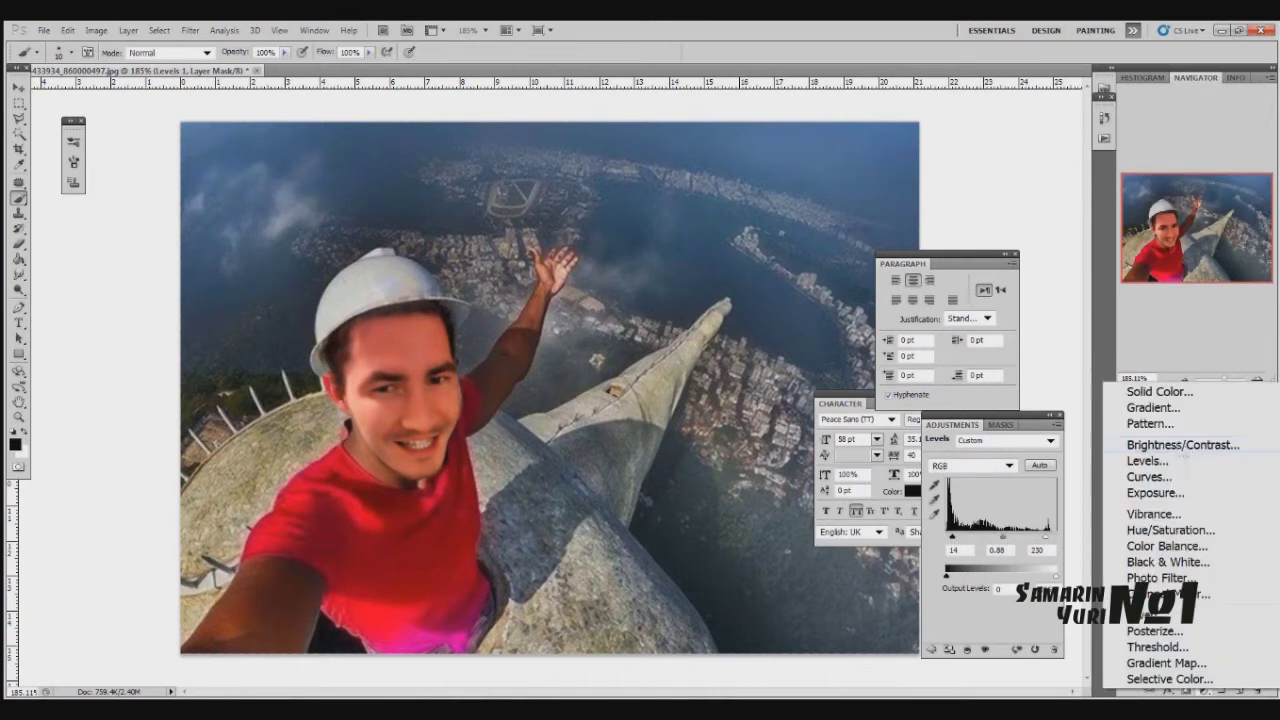
{"action": "left_click", "coordinate": [1190, 447]}
{"action": "left_click_drag", "start_coordinate": [993, 478], "coordinate": [980, 479]}
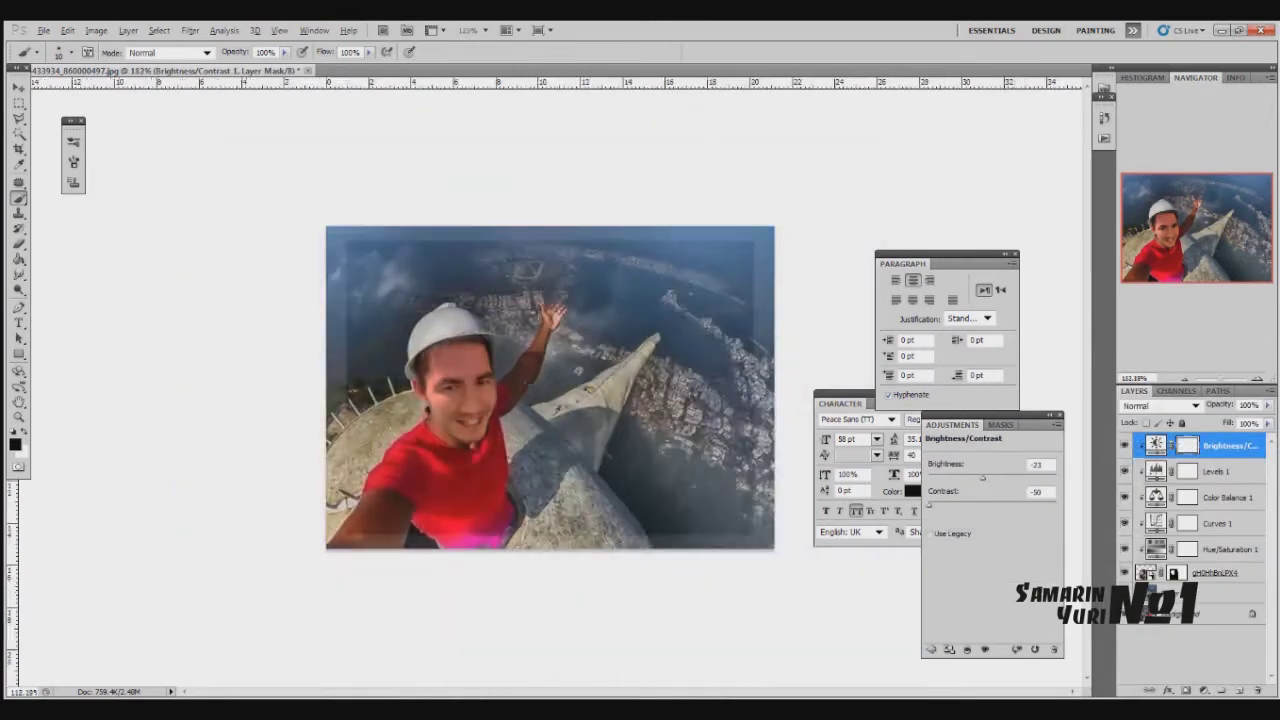
{"action": "key", "text": "ctrl+plus"}
- Darken Hue/Saturation lightness one more step, review the other adjustments, and reselect the face layer
{"action": "left_click", "coordinate": [1225, 549]}
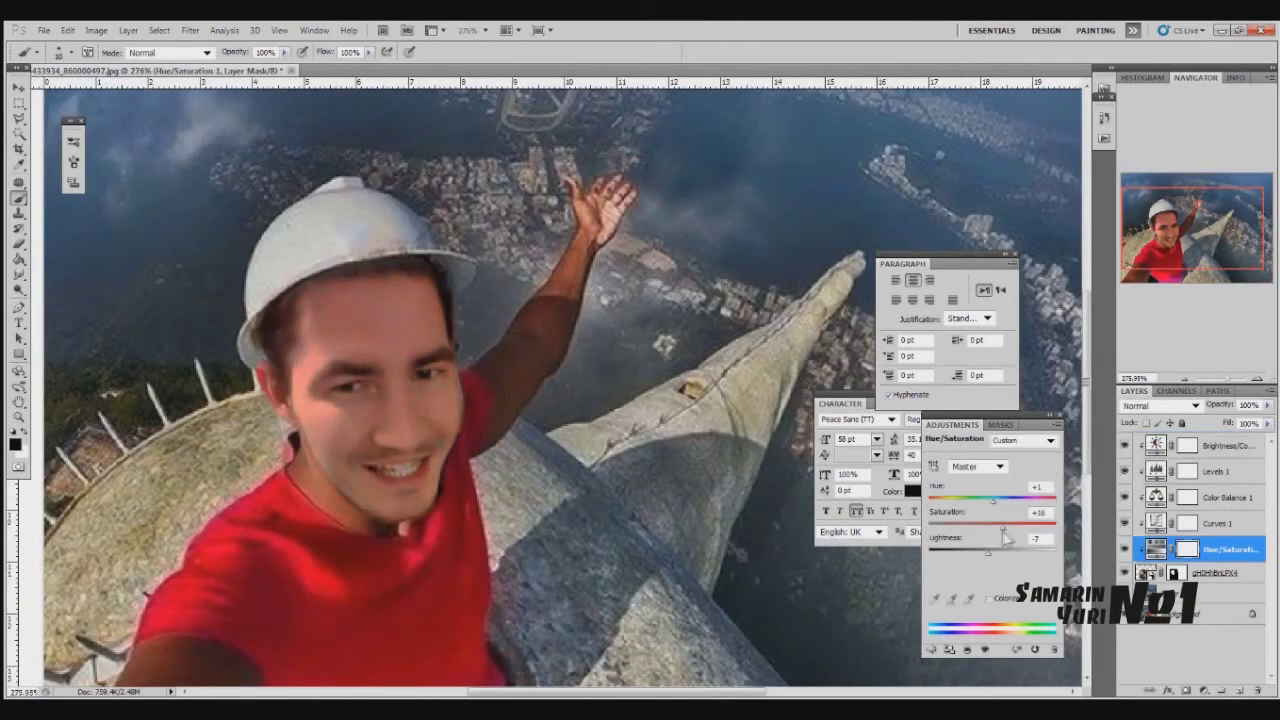
{"action": "left_click_drag", "start_coordinate": [992, 560], "coordinate": [988, 558]}
{"action": "key", "text": "ctrl+minus"}
{"action": "key", "text": "ctrl+minus"}
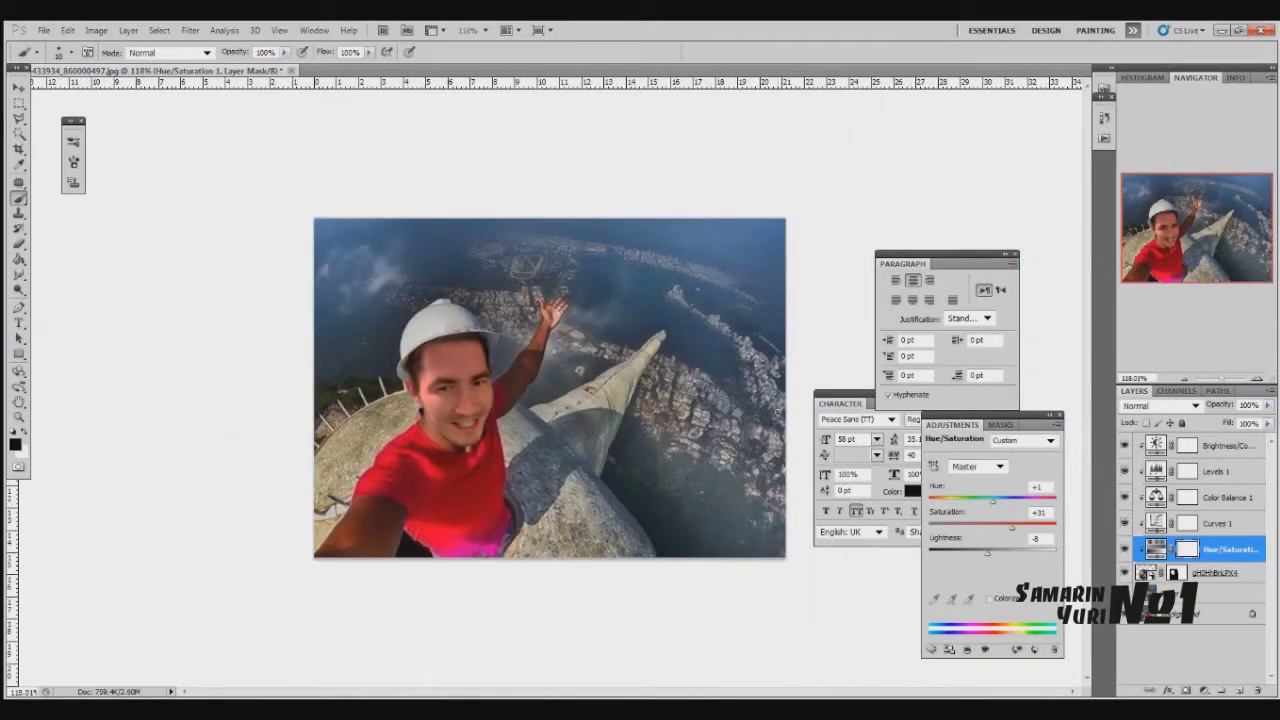
{"action": "left_click", "coordinate": [1225, 497]}
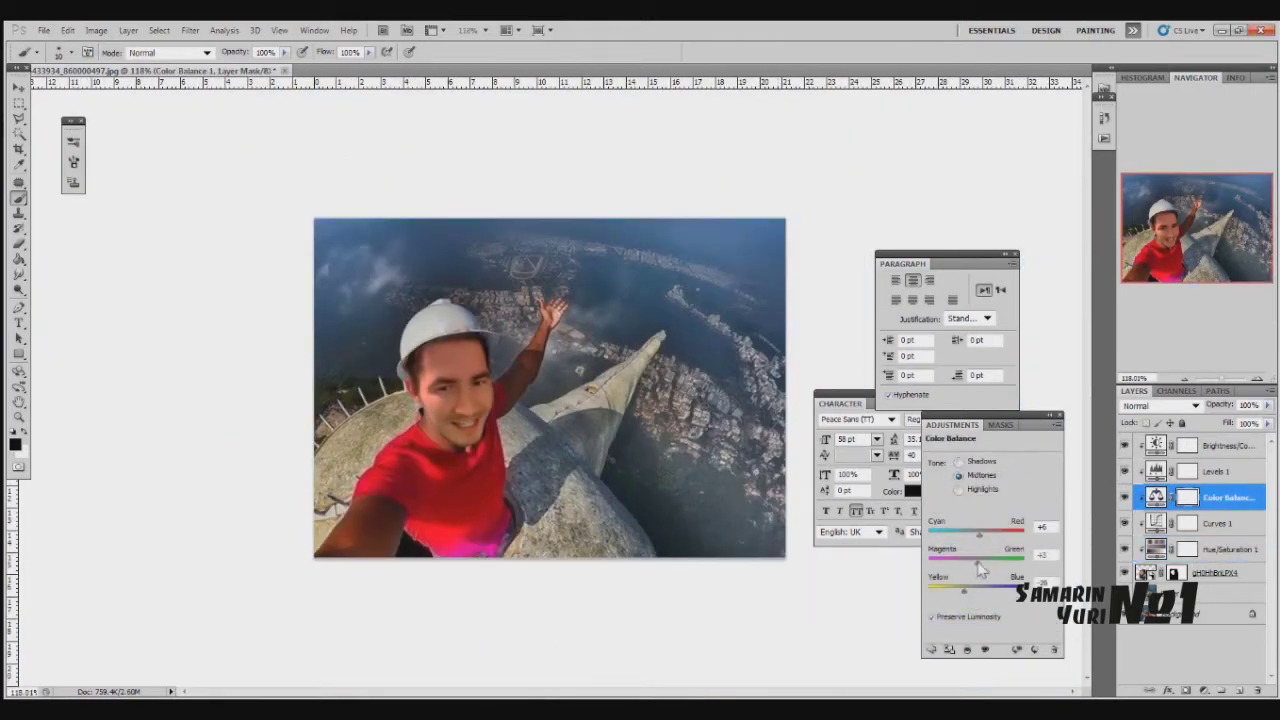
{"action": "left_click", "coordinate": [1230, 472]}
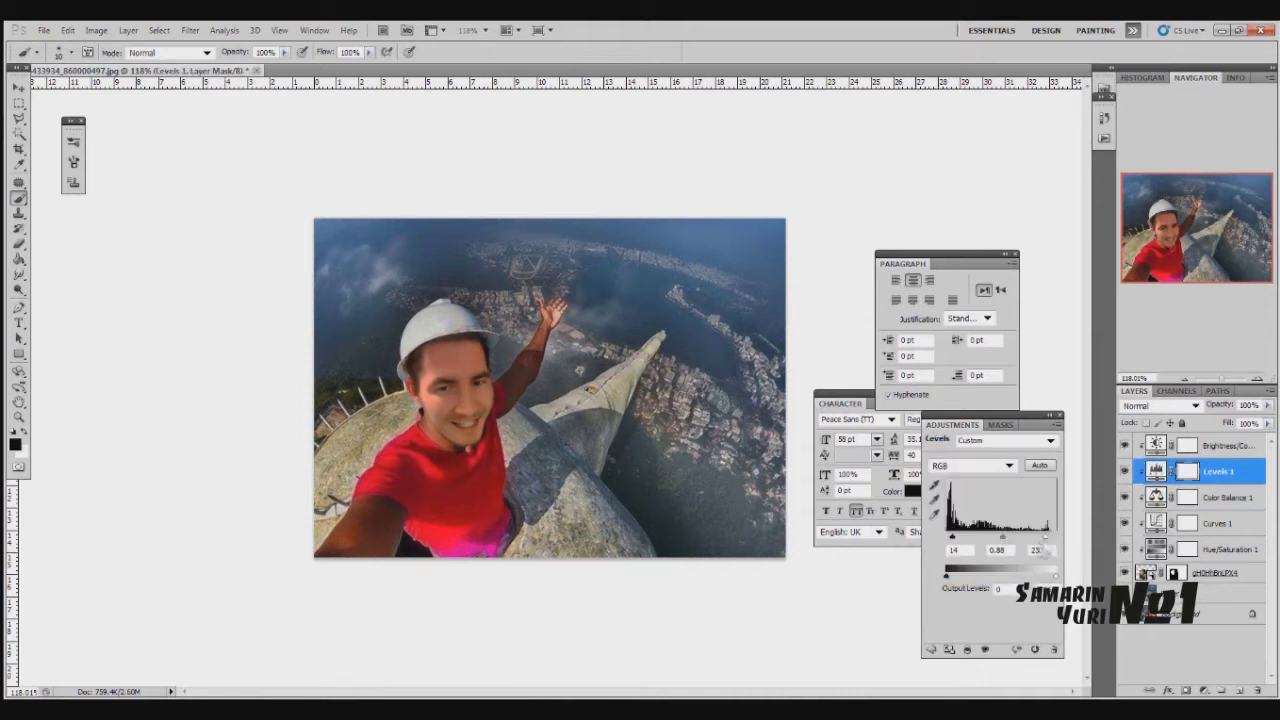
{"action": "key", "text": "alt+bracketright"}
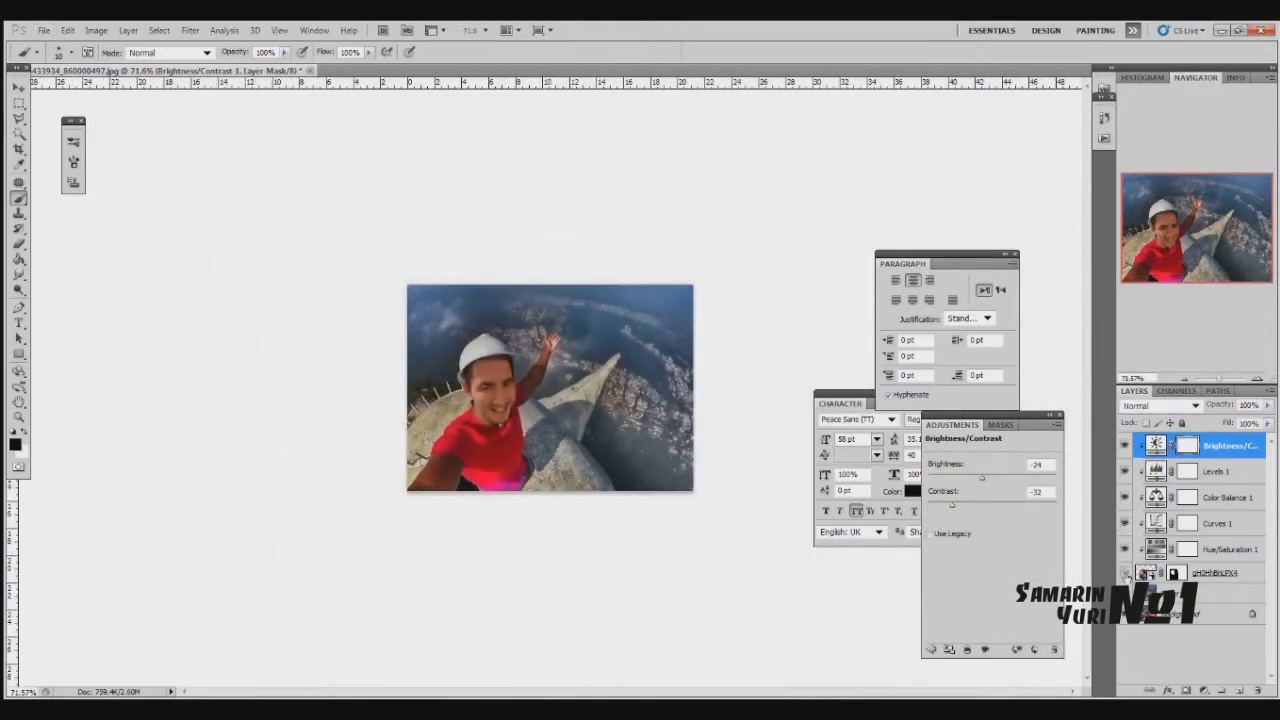
{"action": "left_click", "coordinate": [1145, 573]}
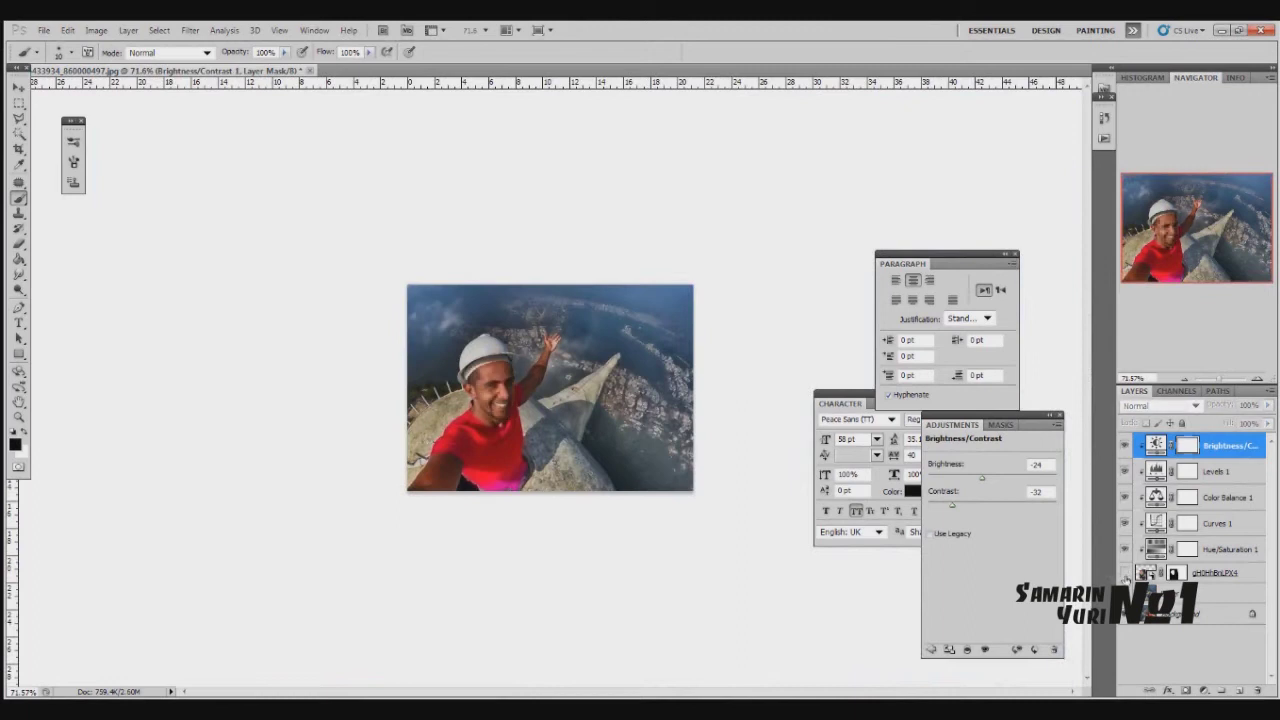
{"action": "scroll", "coordinate": [519, 370], "scroll_direction": "up", "scroll_amount": 2}
{"action": "scroll", "coordinate": [519, 370], "scroll_direction": "up", "scroll_amount": 2}
{"action": "scroll", "coordinate": [519, 370], "scroll_direction": "up", "scroll_amount": 1}
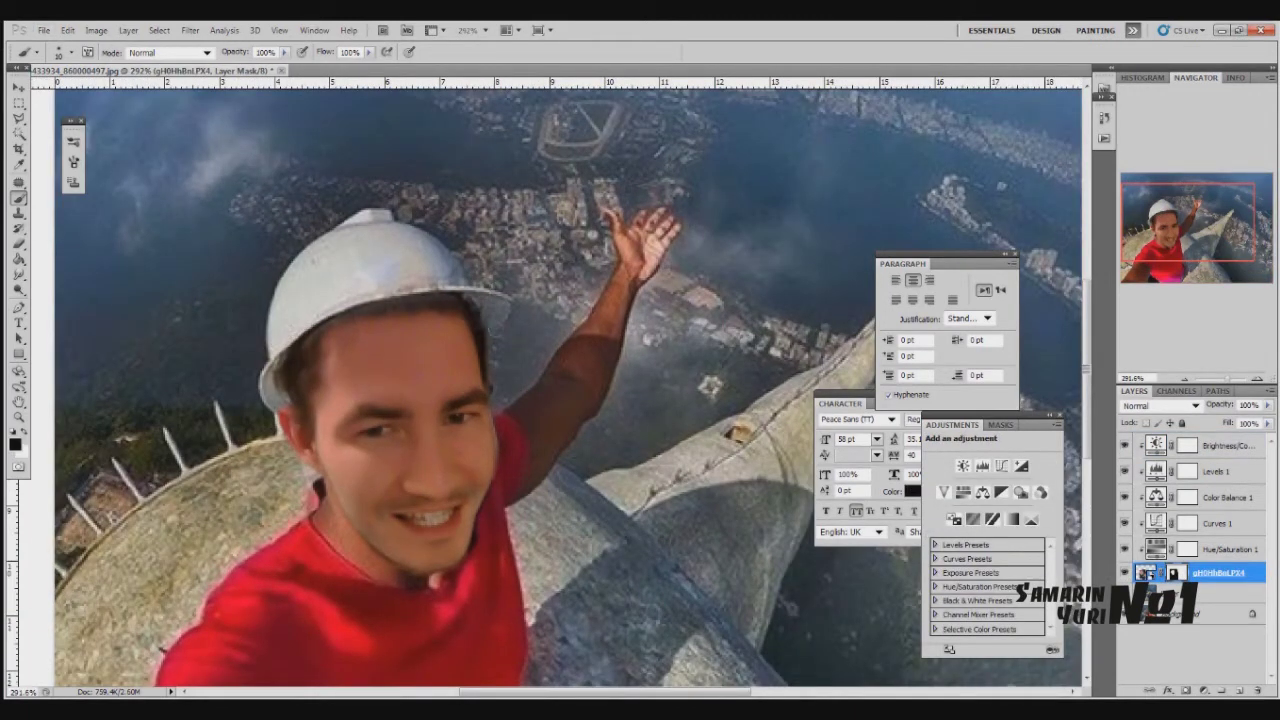
- Add Hue/Saturation 2 below the face, lowering hue, saturation and lightness
{"action": "key", "text": "x"}
{"action": "scroll", "coordinate": [550, 387], "scroll_direction": "down", "scroll_amount": 3}
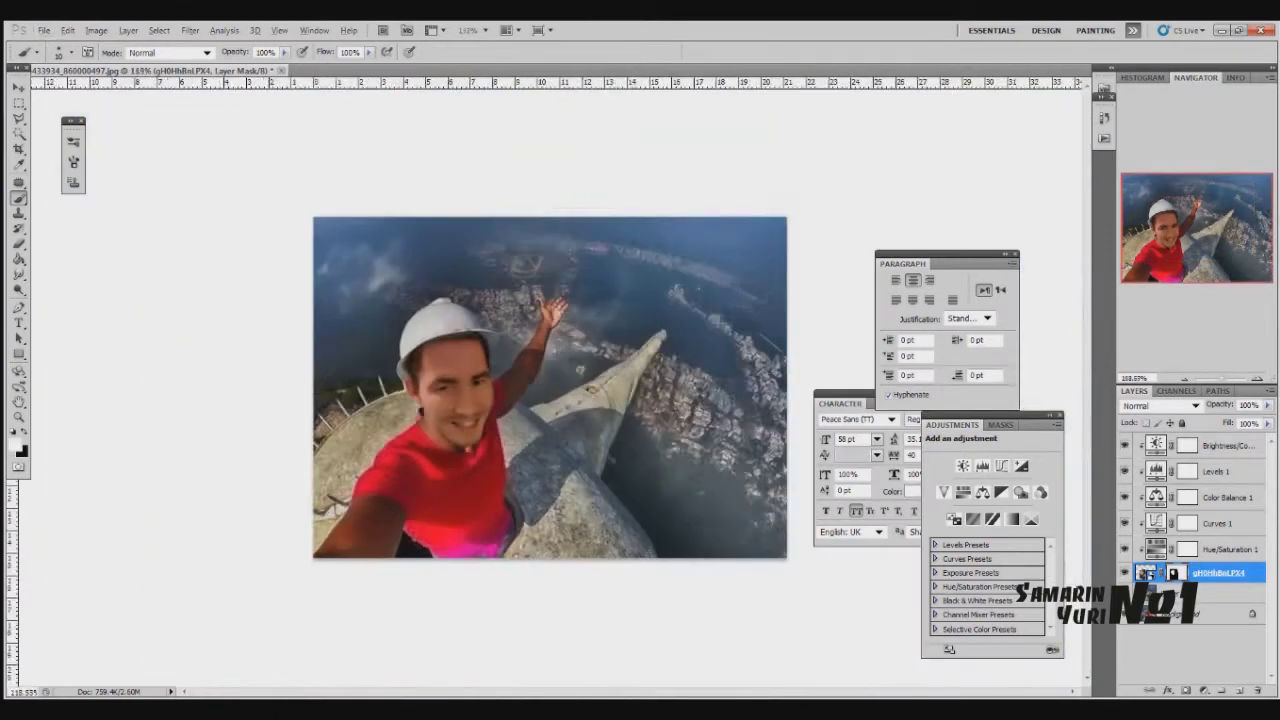
{"action": "scroll", "coordinate": [550, 387], "scroll_direction": "down", "scroll_amount": 1}
{"action": "left_click", "coordinate": [1204, 690]}
{"action": "left_click", "coordinate": [1128, 531]}
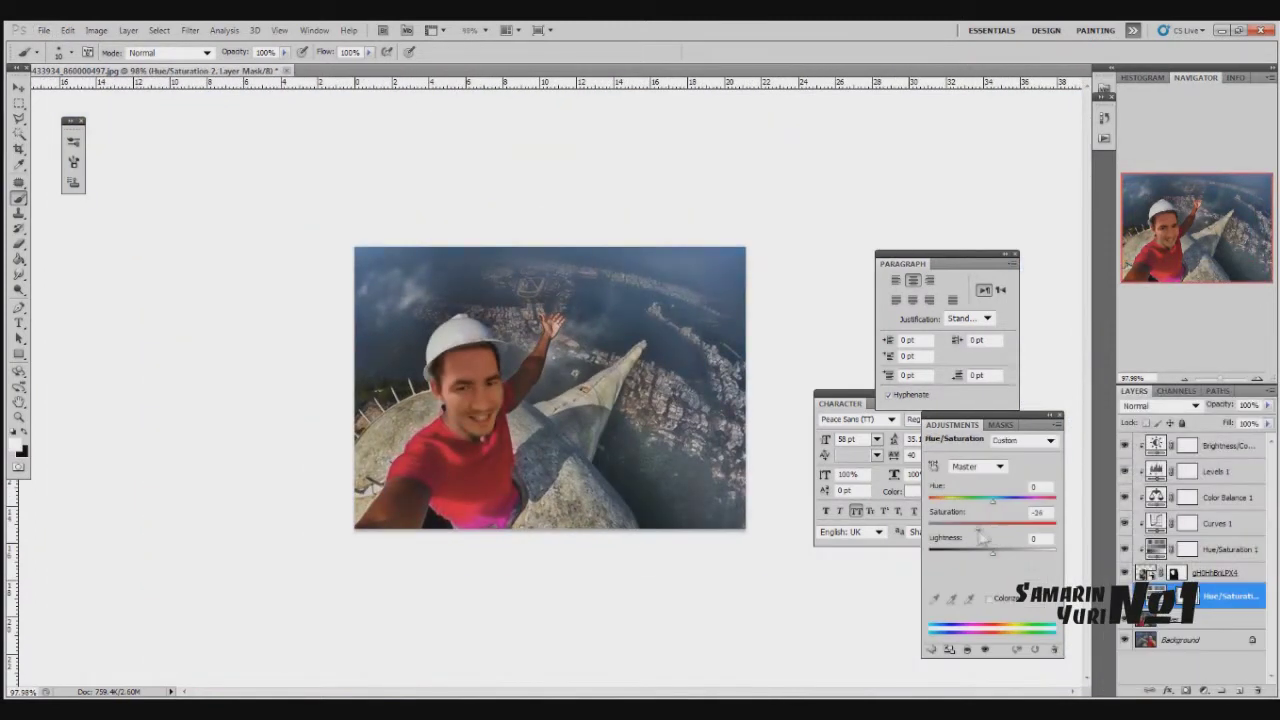
{"action": "left_click_drag", "start_coordinate": [995, 556], "coordinate": [990, 556]}
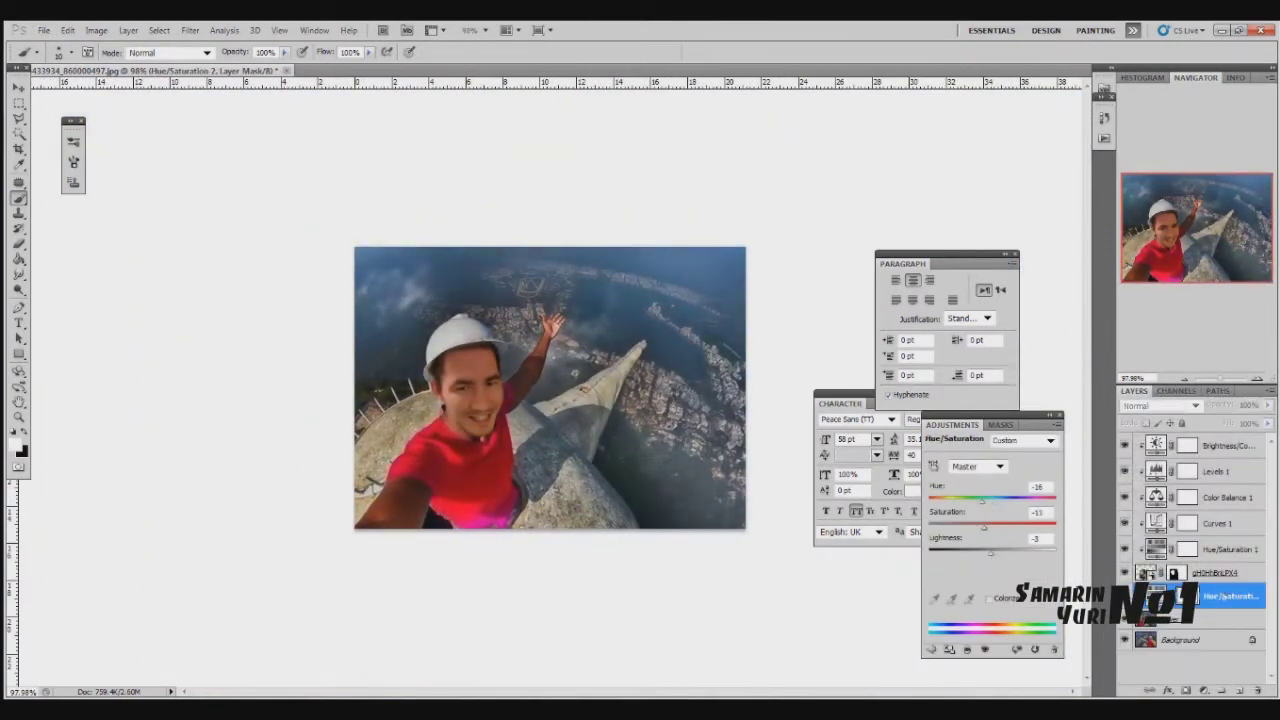
- Add Levels 2 and drag its white input slider left to brighten highlights
{"action": "left_click", "coordinate": [931, 649]}
{"action": "left_click", "coordinate": [1204, 690]}
{"action": "left_click", "coordinate": [1143, 464]}
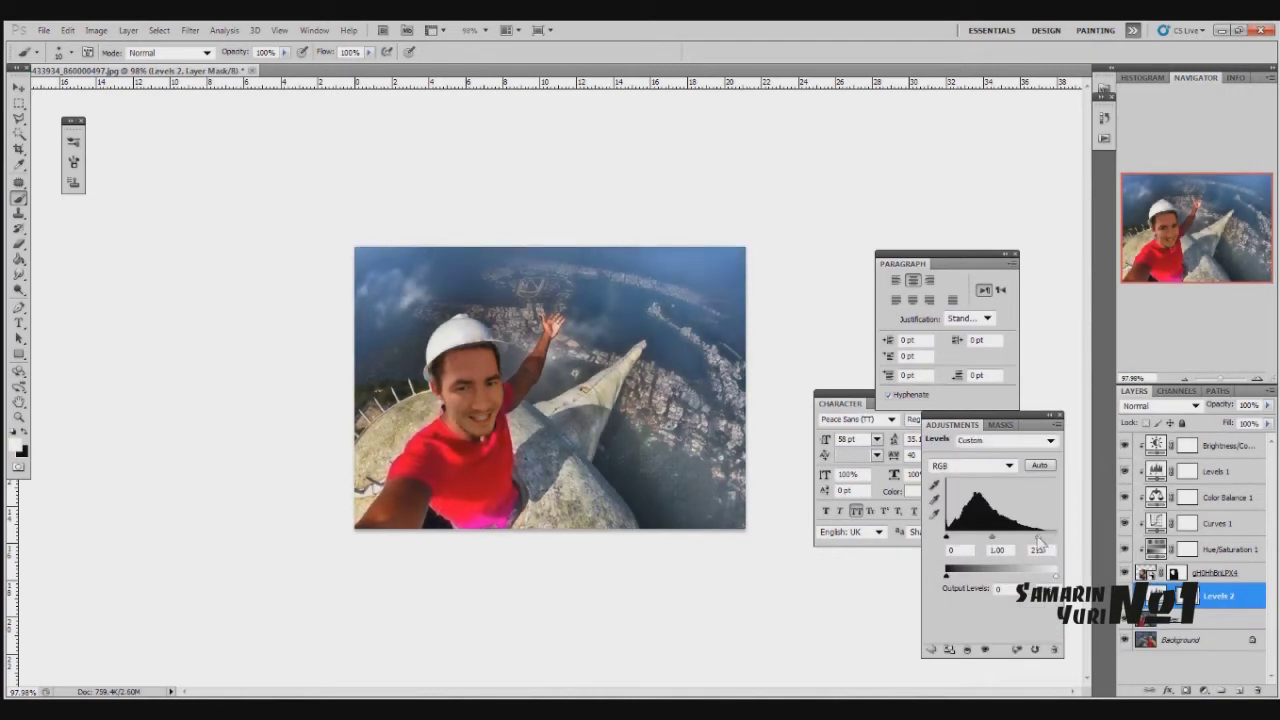
{"action": "left_click_drag", "start_coordinate": [1043, 540], "coordinate": [1030, 540]}
{"action": "left_click", "coordinate": [1236, 470]}
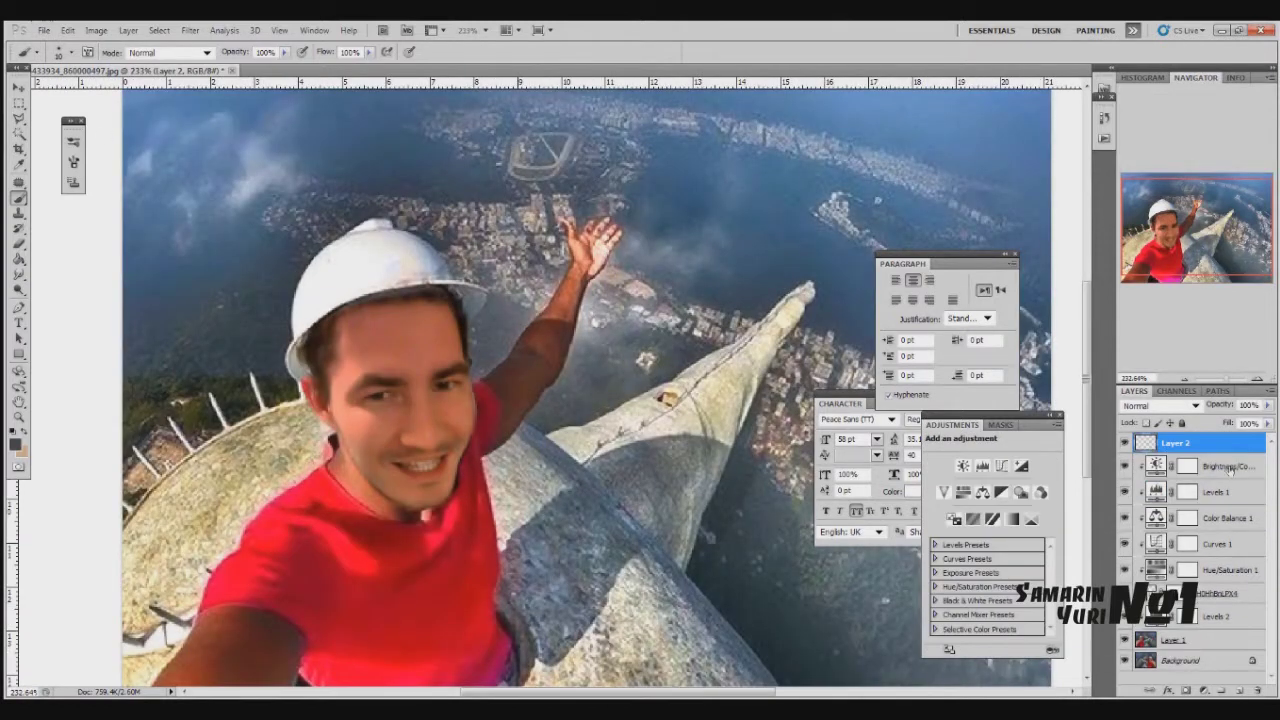
- Stamp visible layers, fill a new layer with 50% gray in Overlay, and dodge and burn it
{"action": "key", "text": "ctrl+shift+alt+e"}
{"action": "left_click", "coordinate": [67, 30]}
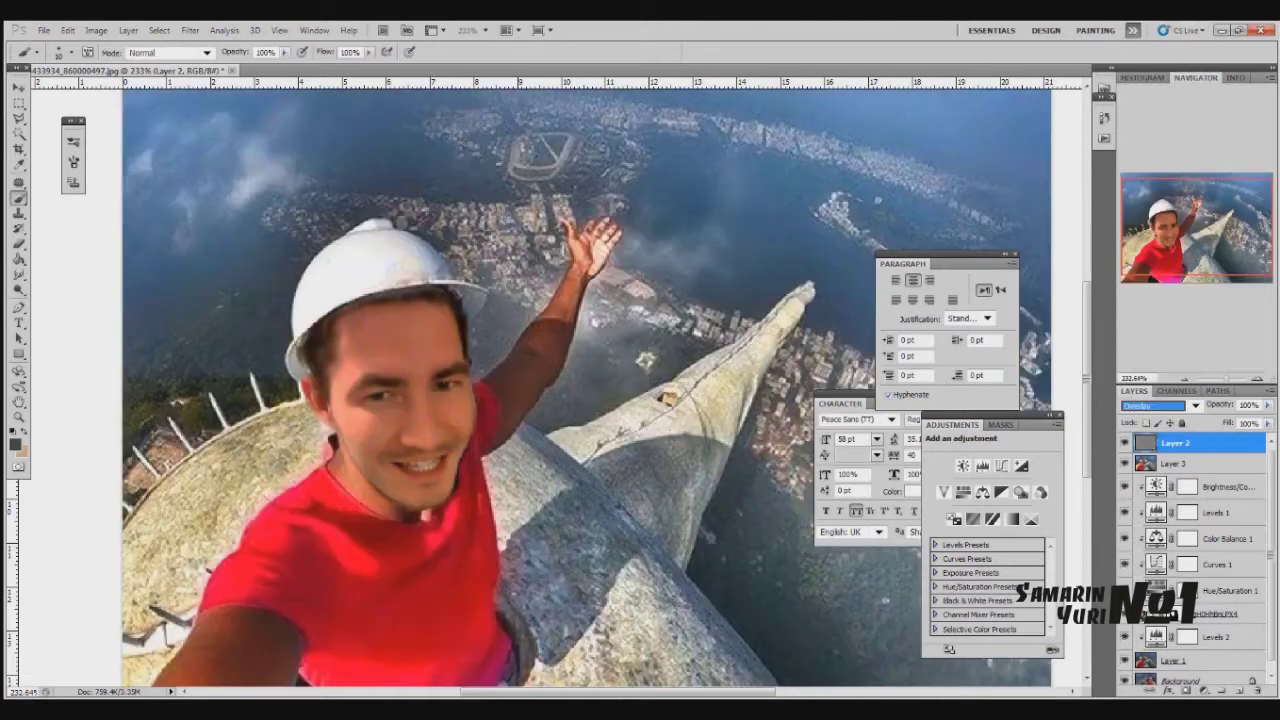
{"action": "right_click", "coordinate": [18, 260]}
{"action": "left_click", "coordinate": [19, 290]}
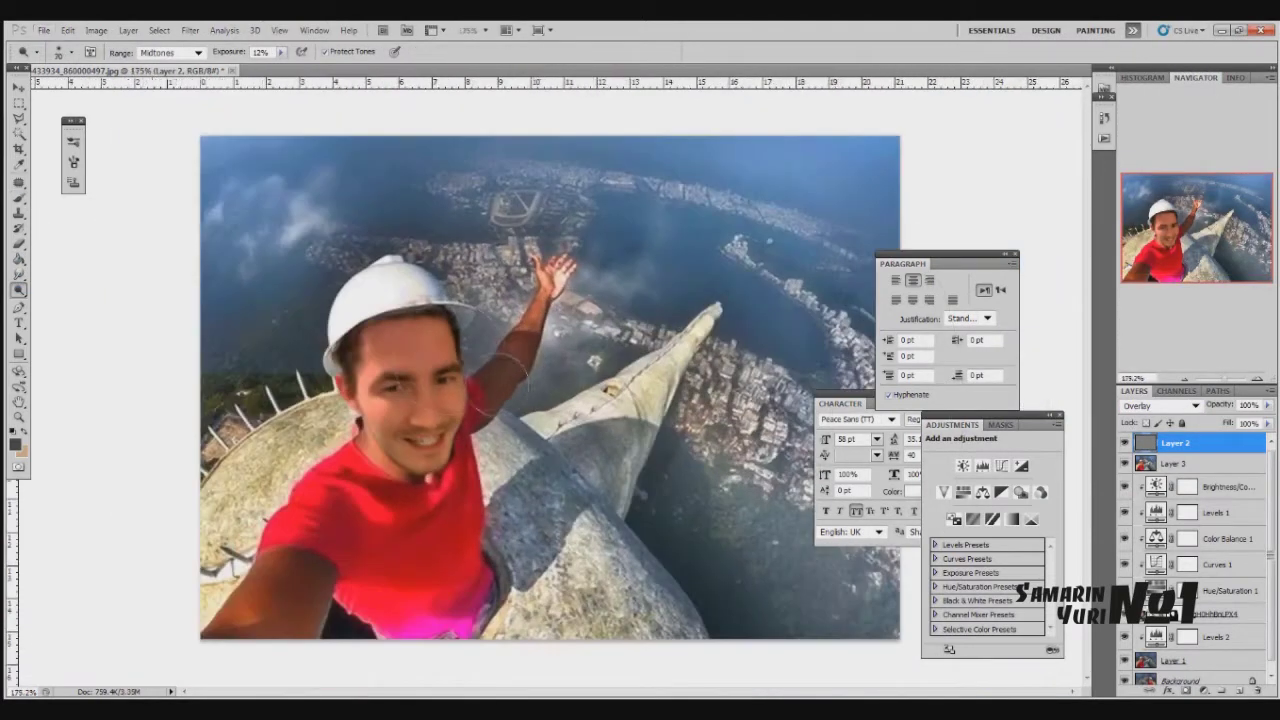
{"action": "right_click", "coordinate": [18, 290]}
{"action": "left_click", "coordinate": [60, 304]}
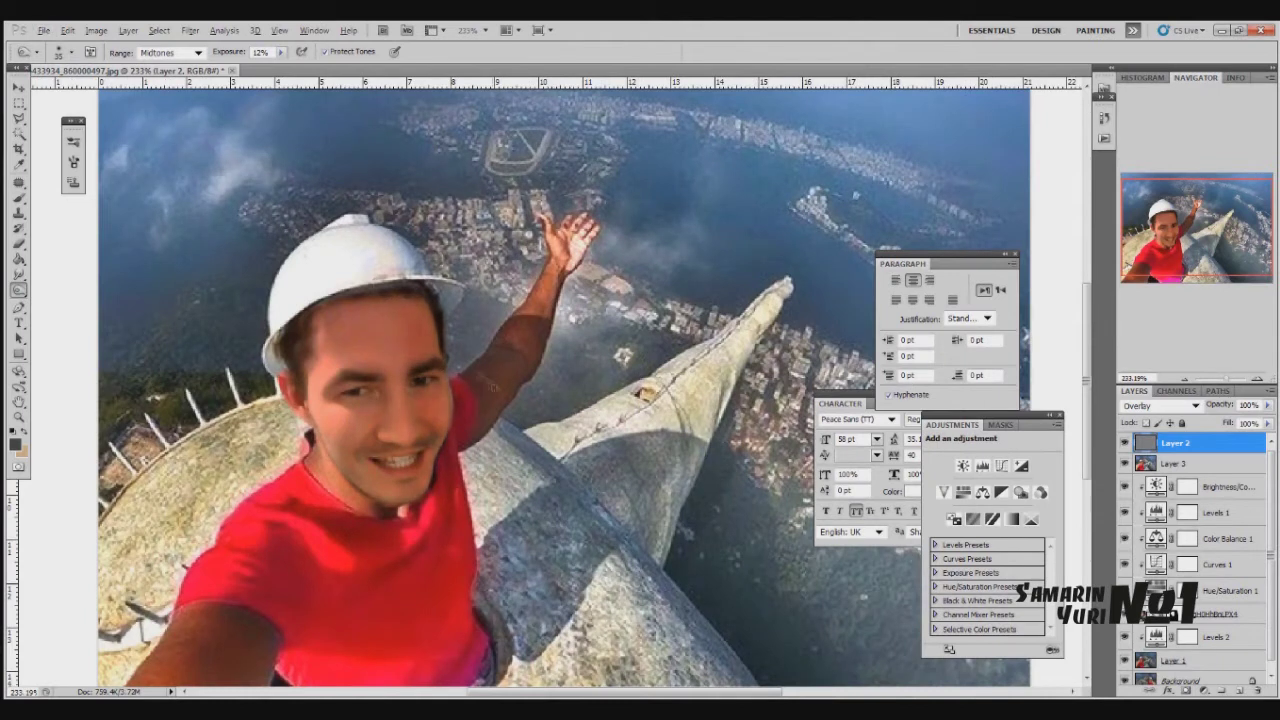
{"action": "scroll", "coordinate": [413, 335], "scroll_direction": "down", "scroll_amount": 2}
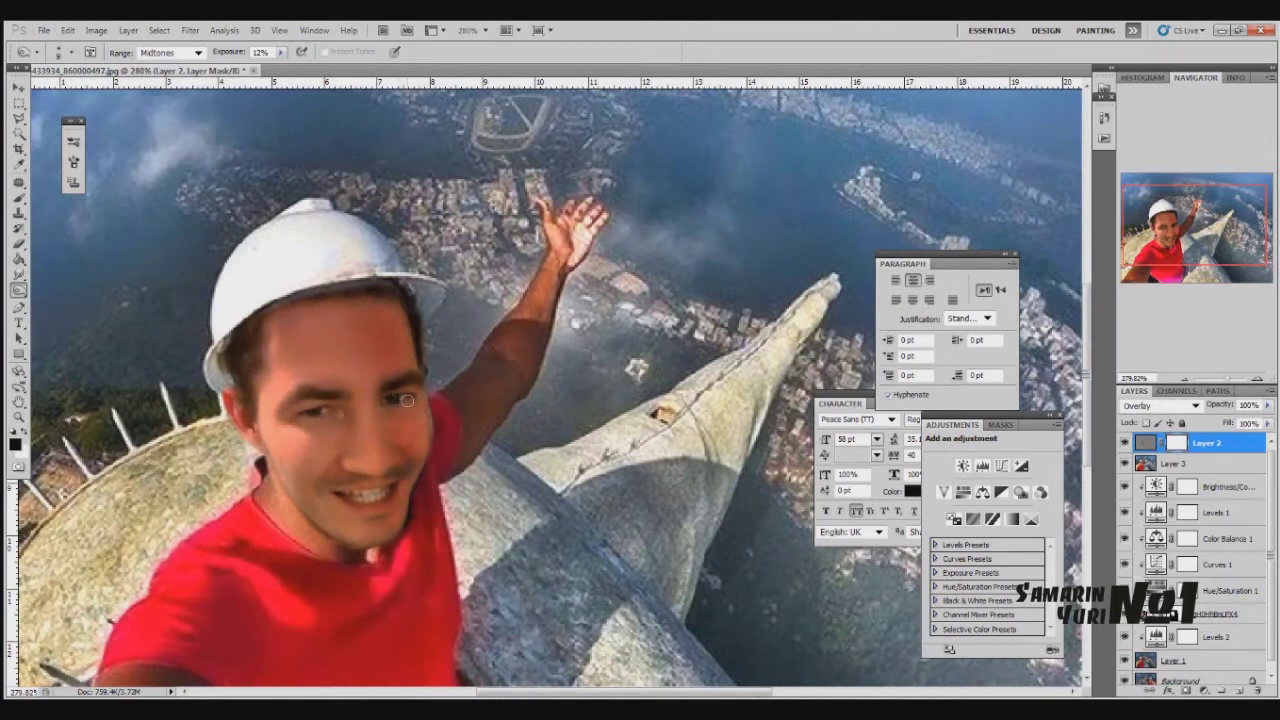
- Paint the grey layer's mask with a black brush at 17% opacity
{"action": "key", "text": "b"}
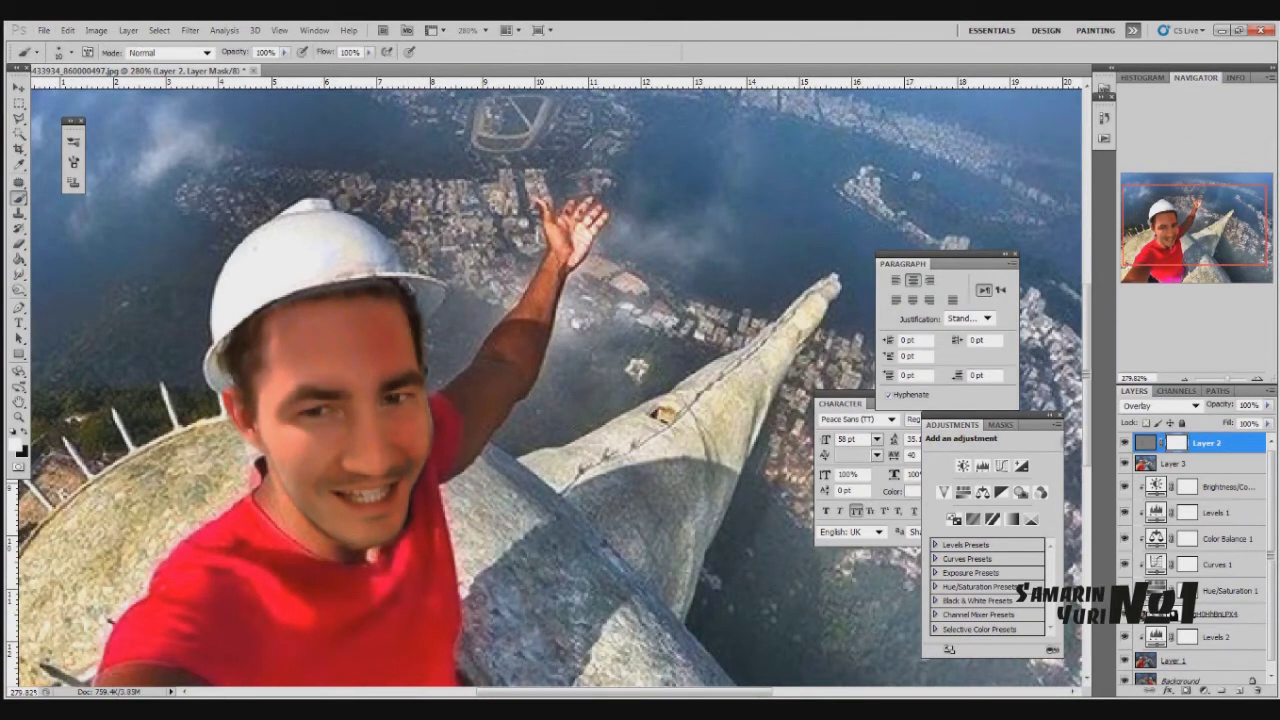
{"action": "scroll", "coordinate": [511, 343], "scroll_direction": "down", "scroll_amount": 2}
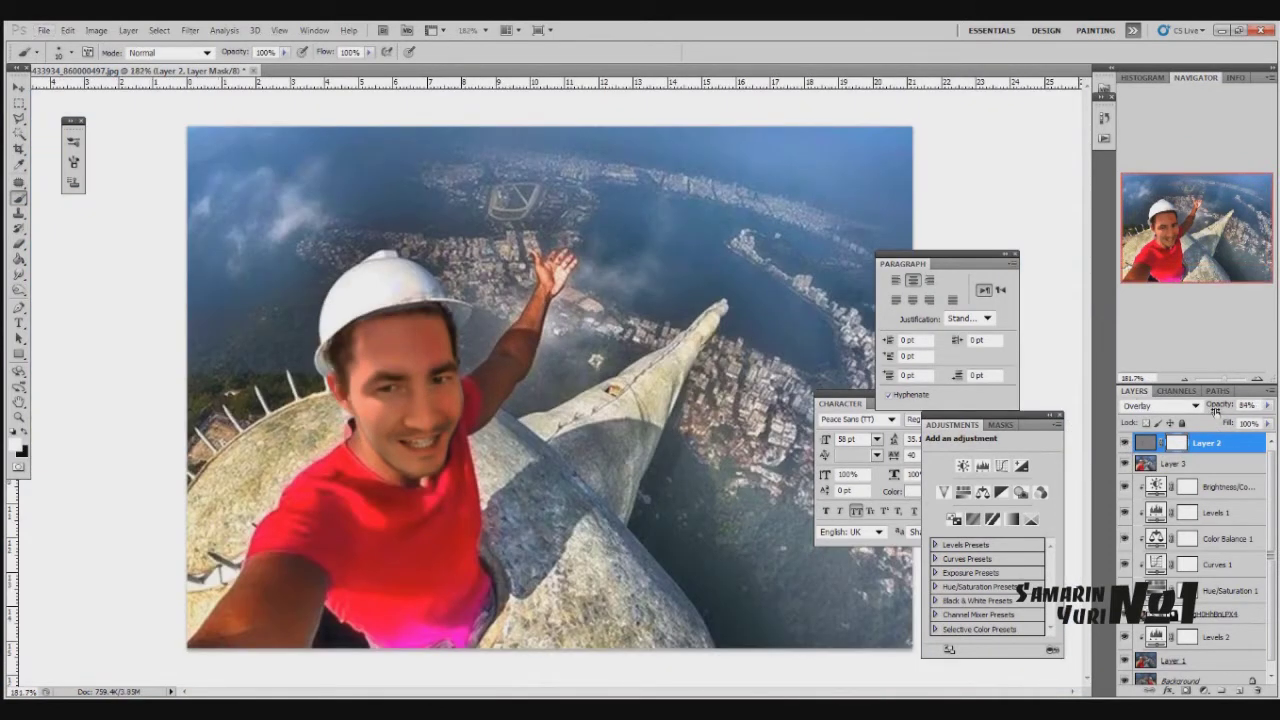
{"action": "key", "text": "x"}
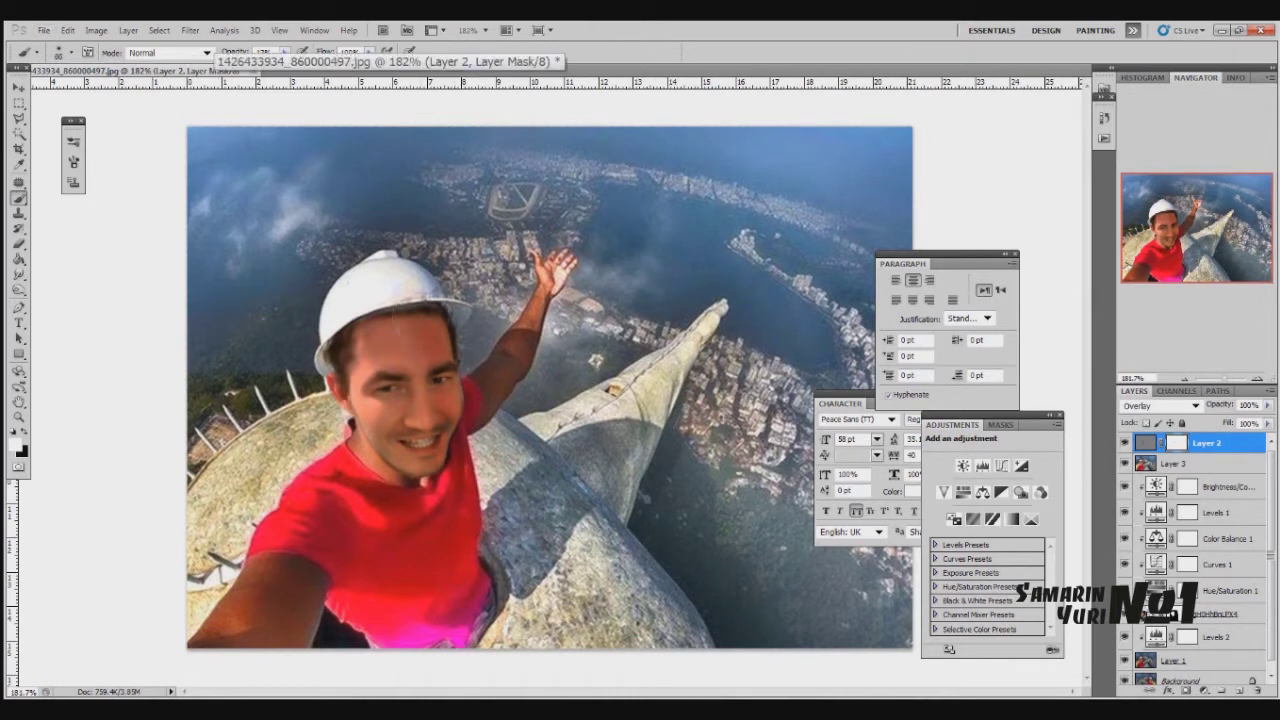
{"action": "key", "text": "1"}
{"action": "key", "text": "7"}
{"action": "key", "text": "ctrl+plus"}
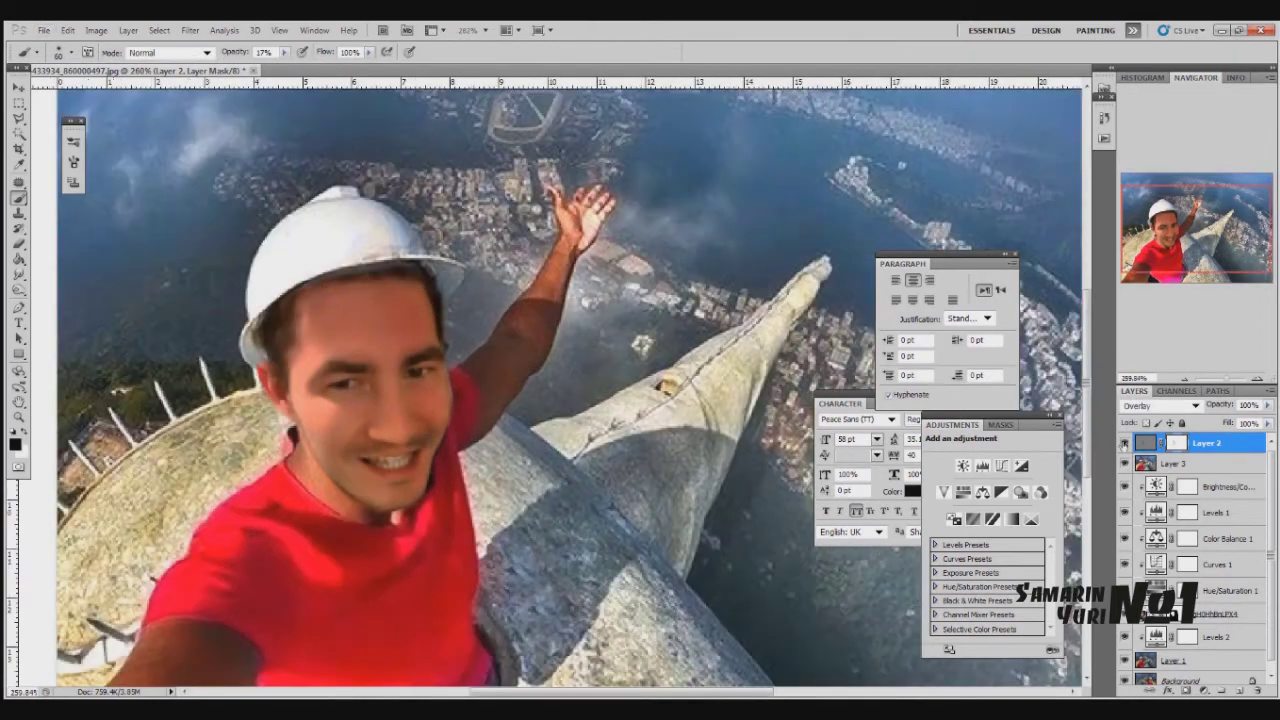
{"action": "key", "text": "ctrl+minus"}
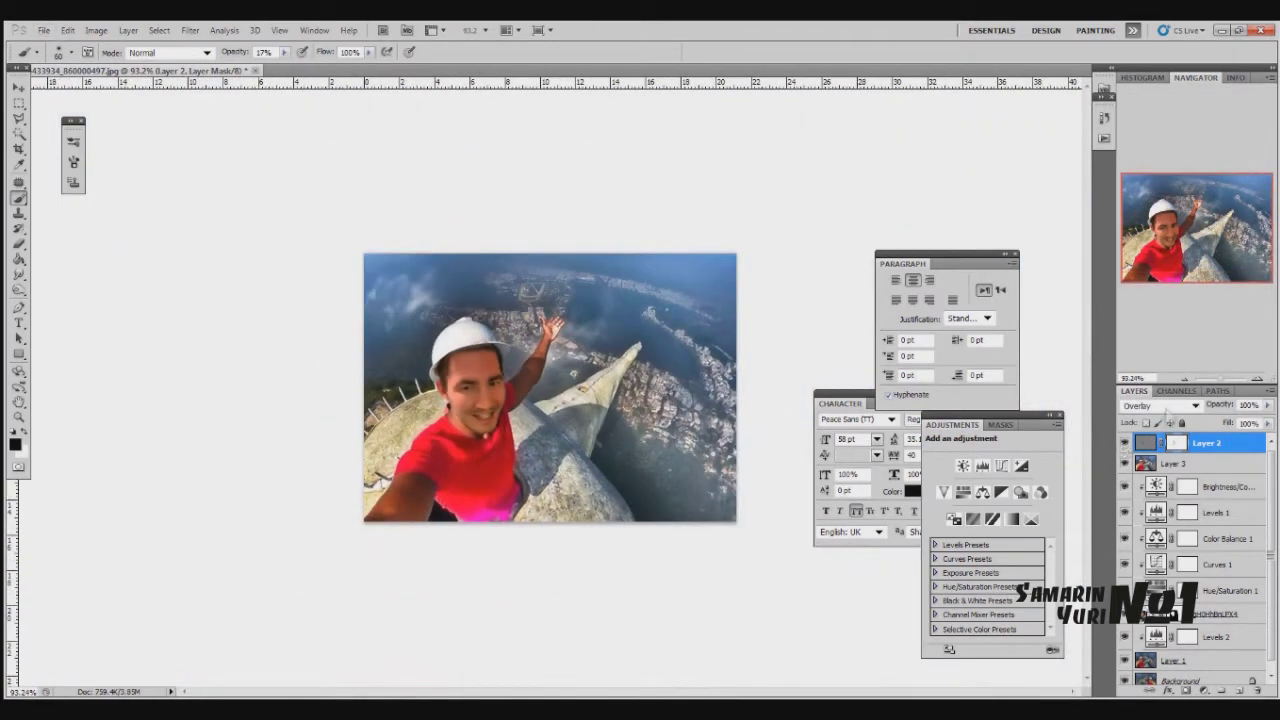
- Set the grey layer to Soft Light and stamp all visible layers into a new layer
{"action": "left_click", "coordinate": [1160, 405]}
{"action": "key", "text": "Down"}
{"action": "key", "text": "Up"}
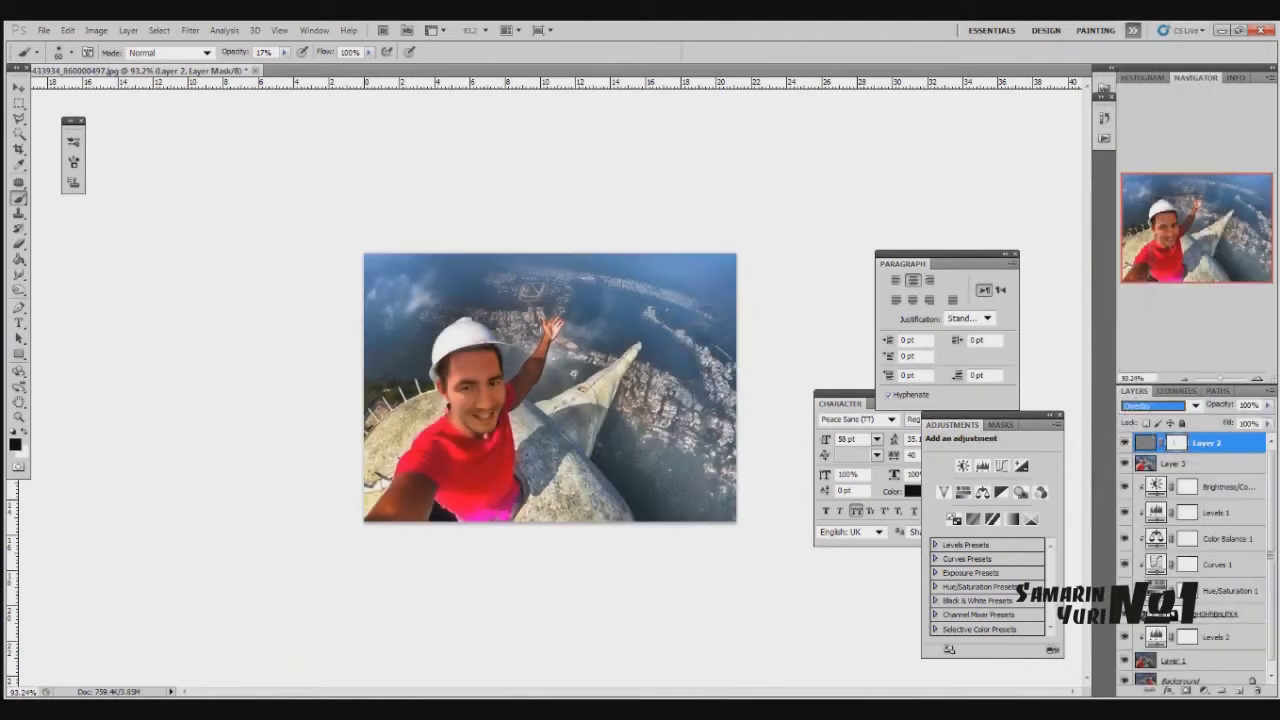
{"action": "key", "text": "Down"}
{"action": "key", "text": "ctrl+plus"}
{"action": "key", "text": "ctrl+plus"}
{"action": "key", "text": "ctrl+minus"}
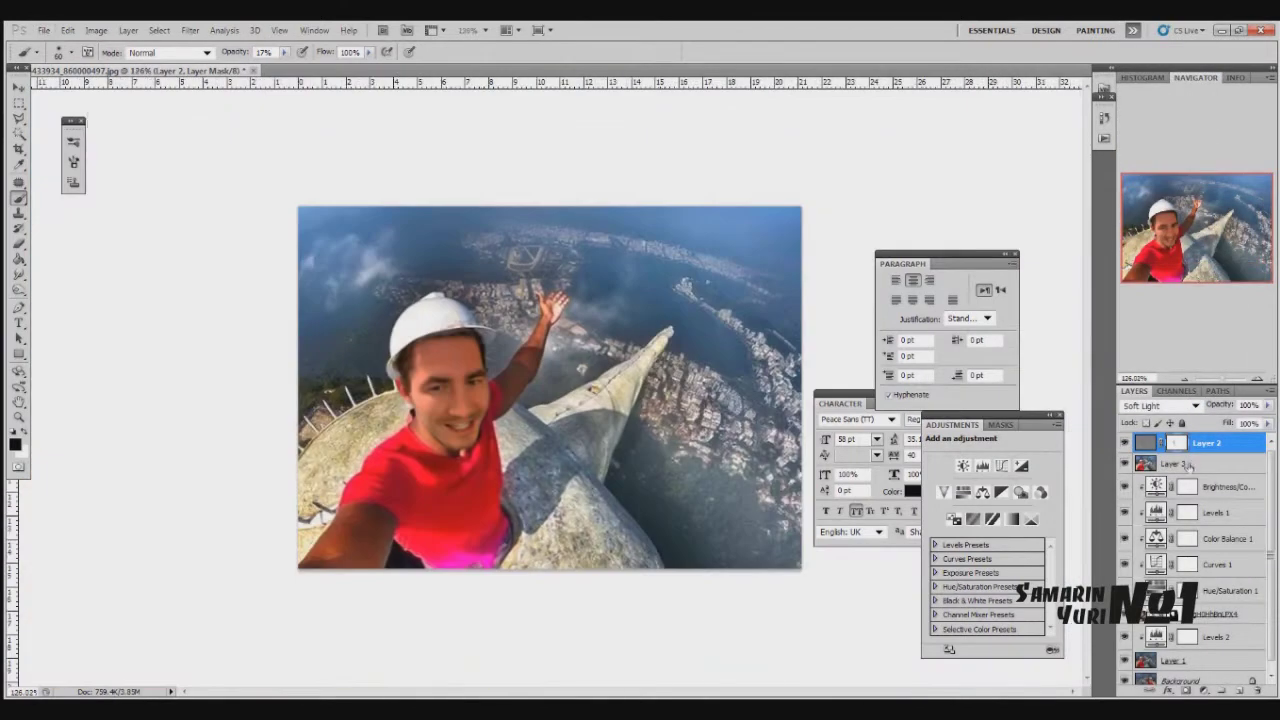
{"action": "key", "text": "ctrl+alt+shift+e"}
{"action": "key", "text": "ctrl+minus"}
- Add a Levels adjustment on top with input values 0 / 1.03 / 210
{"action": "left_click", "coordinate": [1221, 690]}
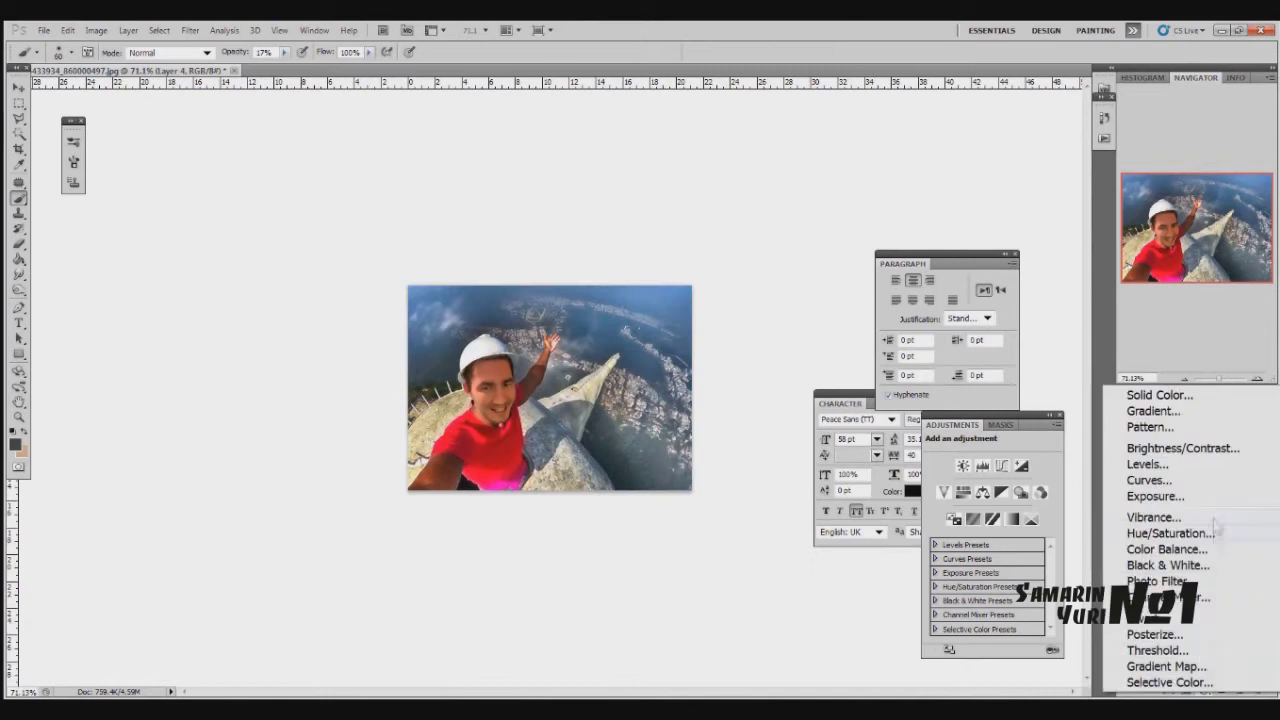
{"action": "left_click", "coordinate": [1140, 480]}
{"action": "left_click_drag", "start_coordinate": [1055, 537], "coordinate": [1036, 537]}
{"action": "left_click_drag", "start_coordinate": [946, 537], "coordinate": [946, 540]}
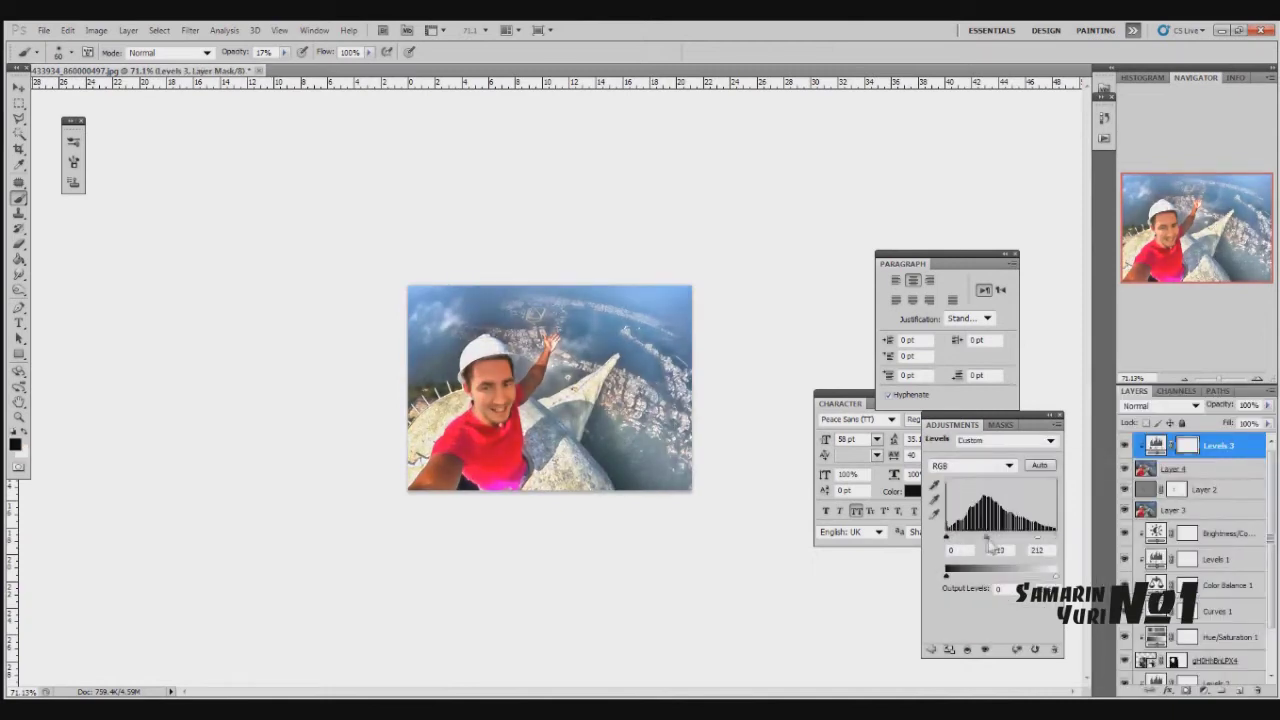
{"action": "key", "text": "ctrl+plus"}
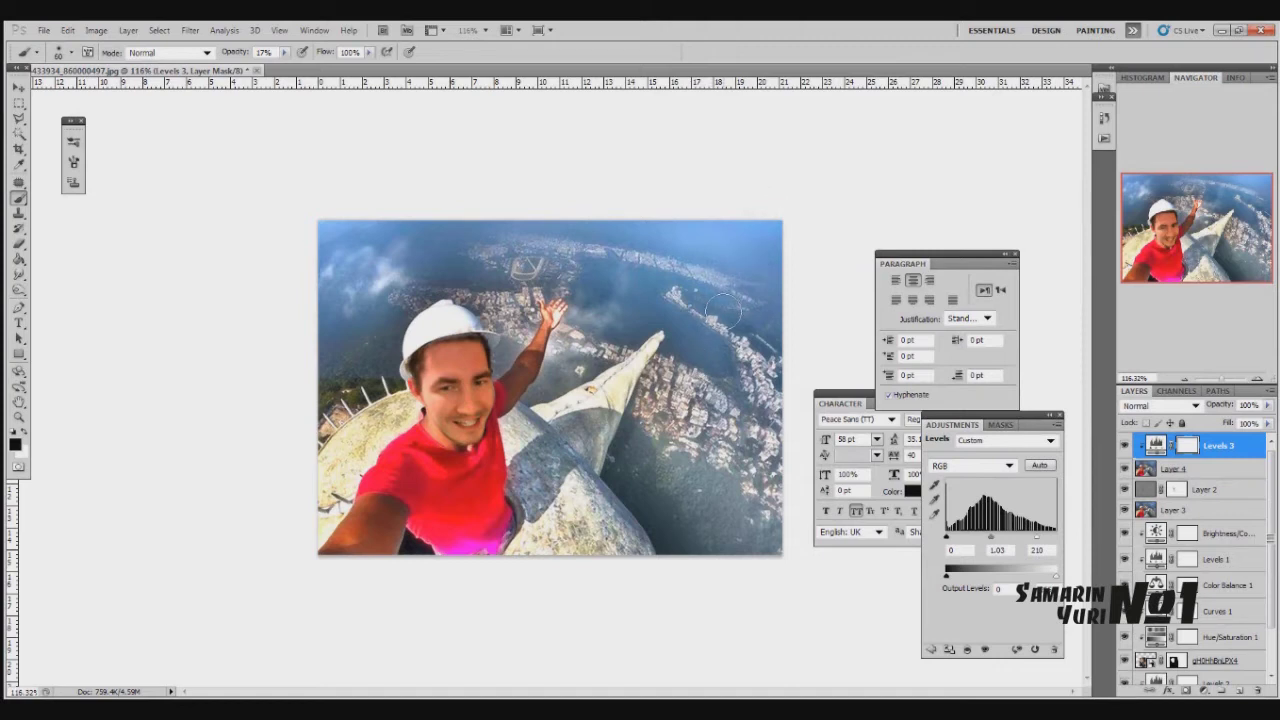
- Apply Topaz Clean 3 from Filter > Topaz Labs to the top layer
{"action": "left_click", "coordinate": [190, 30]}
{"action": "left_click", "coordinate": [480, 490]}
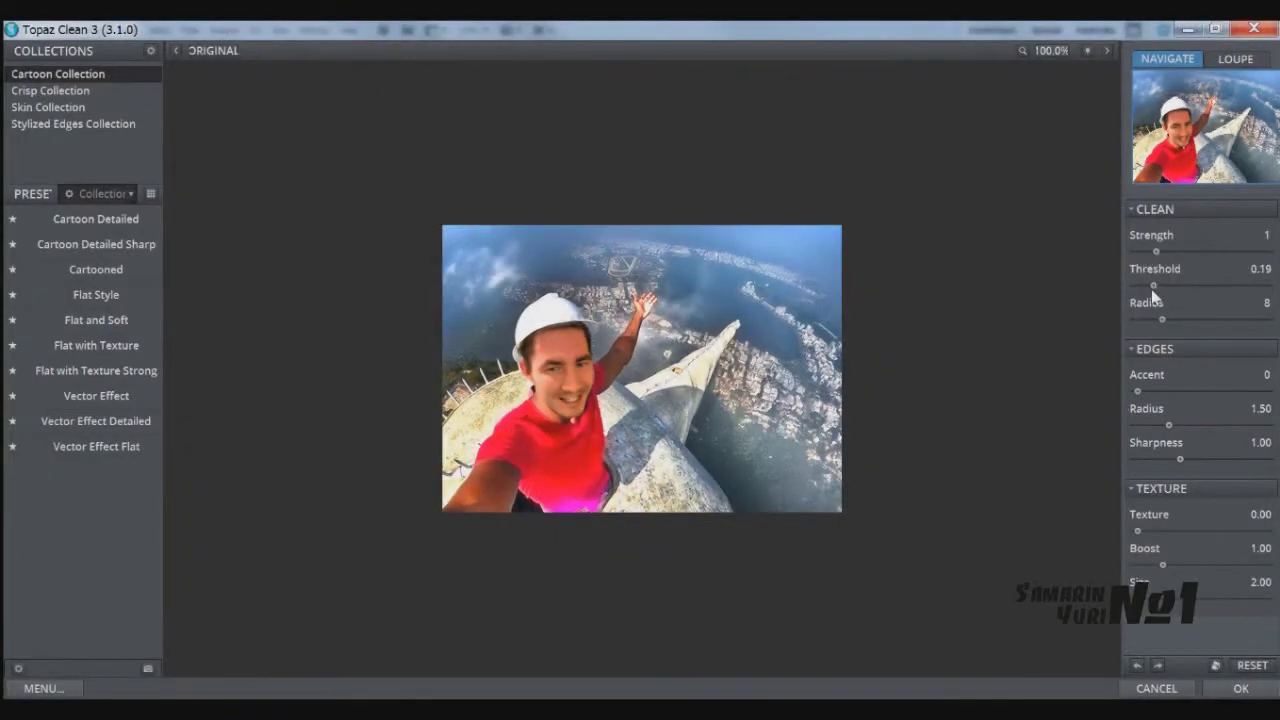
{"action": "left_click", "coordinate": [1238, 689]}
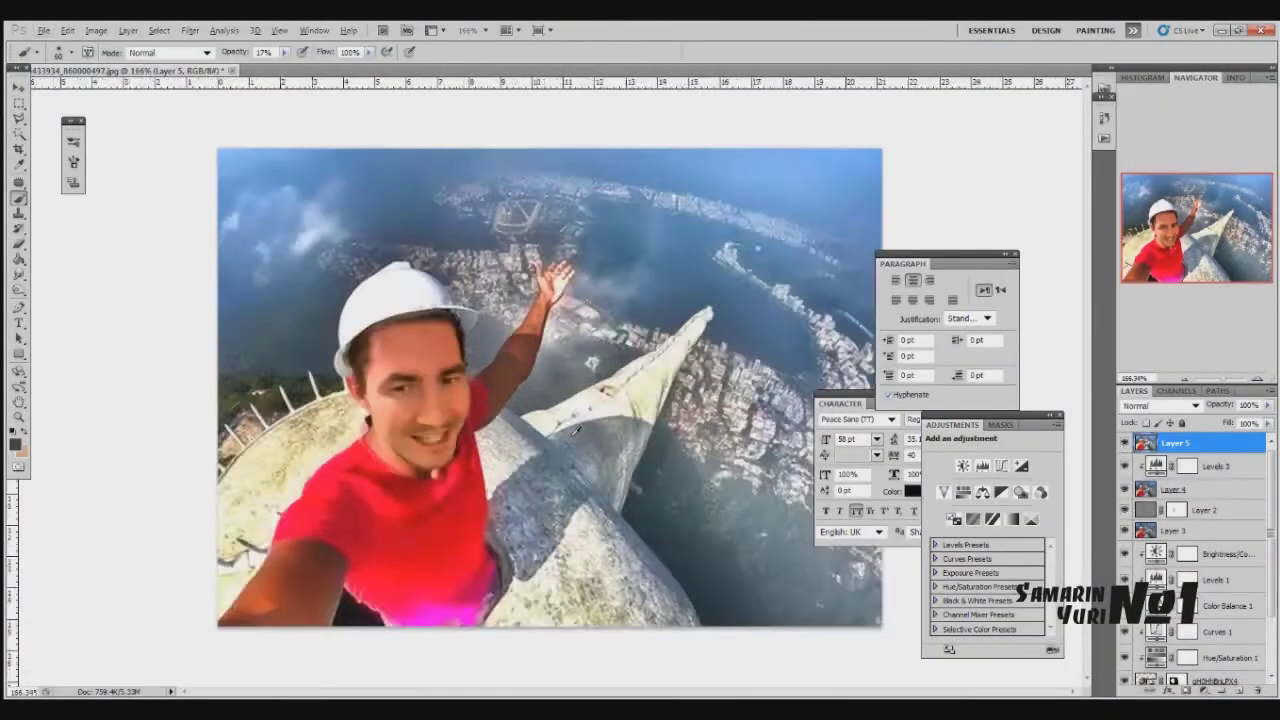
{"action": "scroll", "coordinate": [577, 432], "scroll_direction": "down", "scroll_amount": 3}
{"action": "left_click", "coordinate": [1200, 690]}
- Add a Gradient Map adjustment using the violet-to-orange gradient preset
{"action": "left_click", "coordinate": [1157, 666]}
{"action": "left_click", "coordinate": [945, 468]}
{"action": "left_click", "coordinate": [1060, 435]}
{"action": "left_click", "coordinate": [1050, 389]}
{"action": "left_click", "coordinate": [1224, 367]}
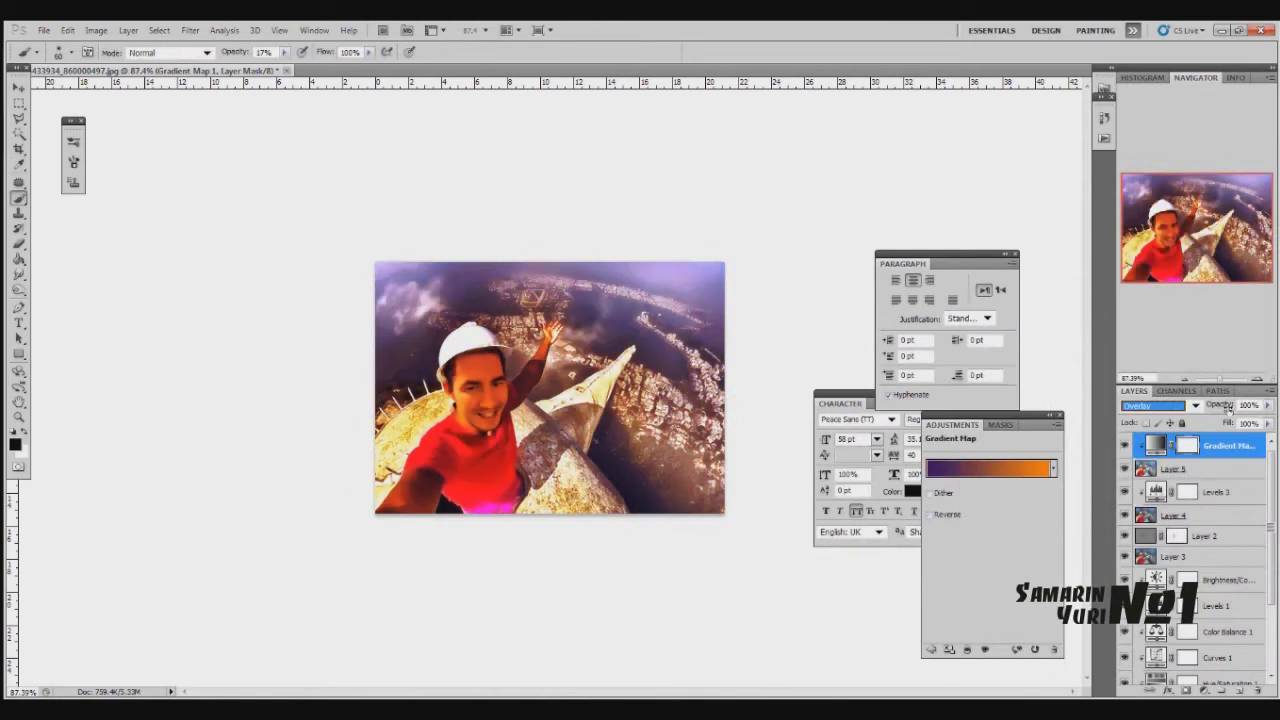
- Fade the Gradient Map to about 20% opacity and blend it in Screen mode
{"action": "left_click", "coordinate": [1160, 405]}
{"action": "left_click", "coordinate": [1150, 30]}
{"action": "left_click_drag", "start_coordinate": [1218, 404], "coordinate": [1178, 413]}
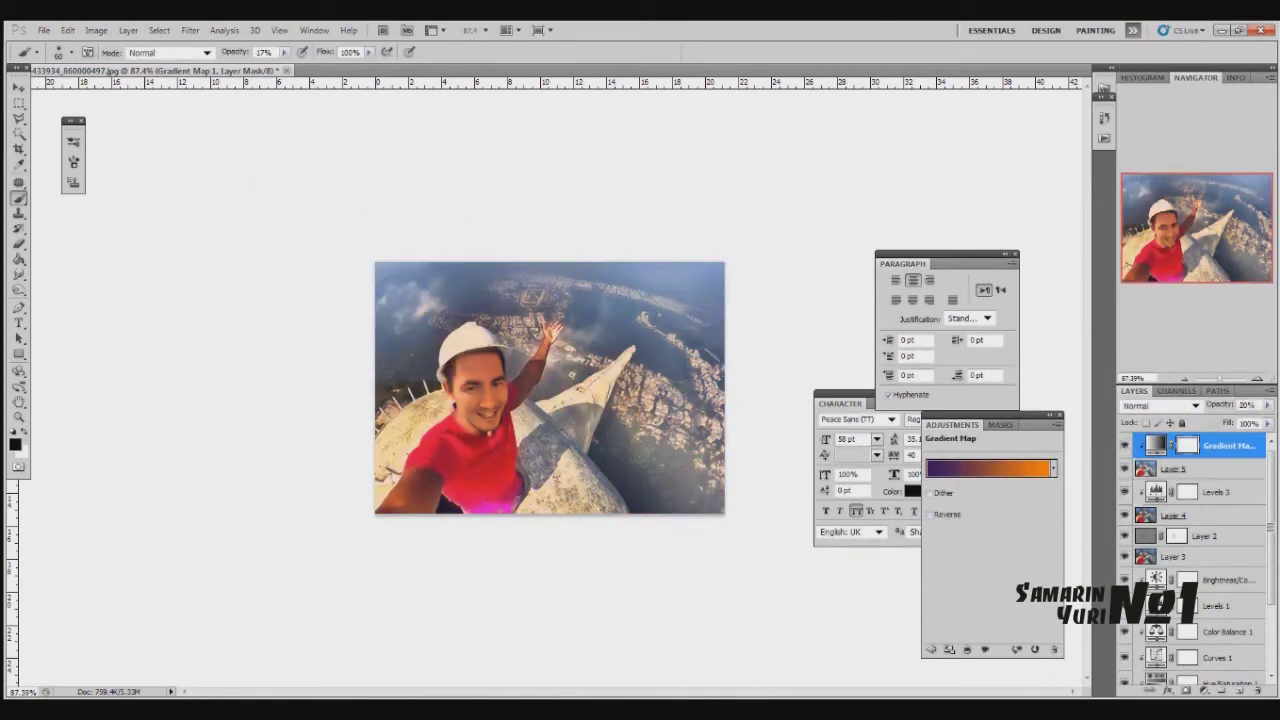
{"action": "left_click", "coordinate": [1160, 405]}
{"action": "left_click", "coordinate": [1150, 170]}
{"action": "scroll", "coordinate": [550, 388], "scroll_direction": "up", "scroll_amount": 2}
{"action": "scroll", "coordinate": [449, 380], "scroll_direction": "down", "scroll_amount": 2}
{"action": "scroll", "coordinate": [623, 563], "scroll_direction": "up", "scroll_amount": 2}
{"action": "scroll", "coordinate": [649, 527], "scroll_direction": "down", "scroll_amount": 2}
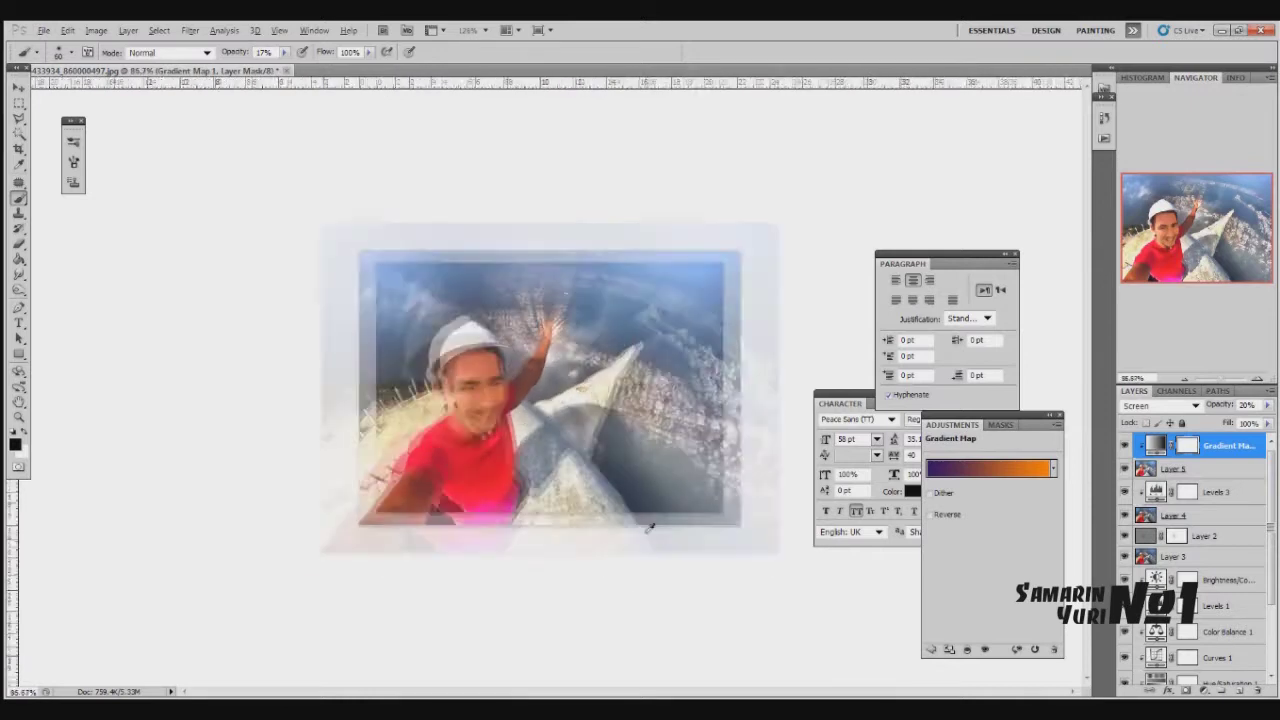
{"action": "scroll", "coordinate": [649, 527], "scroll_direction": "up", "scroll_amount": 2}
{"action": "left_click", "coordinate": [190, 30]}
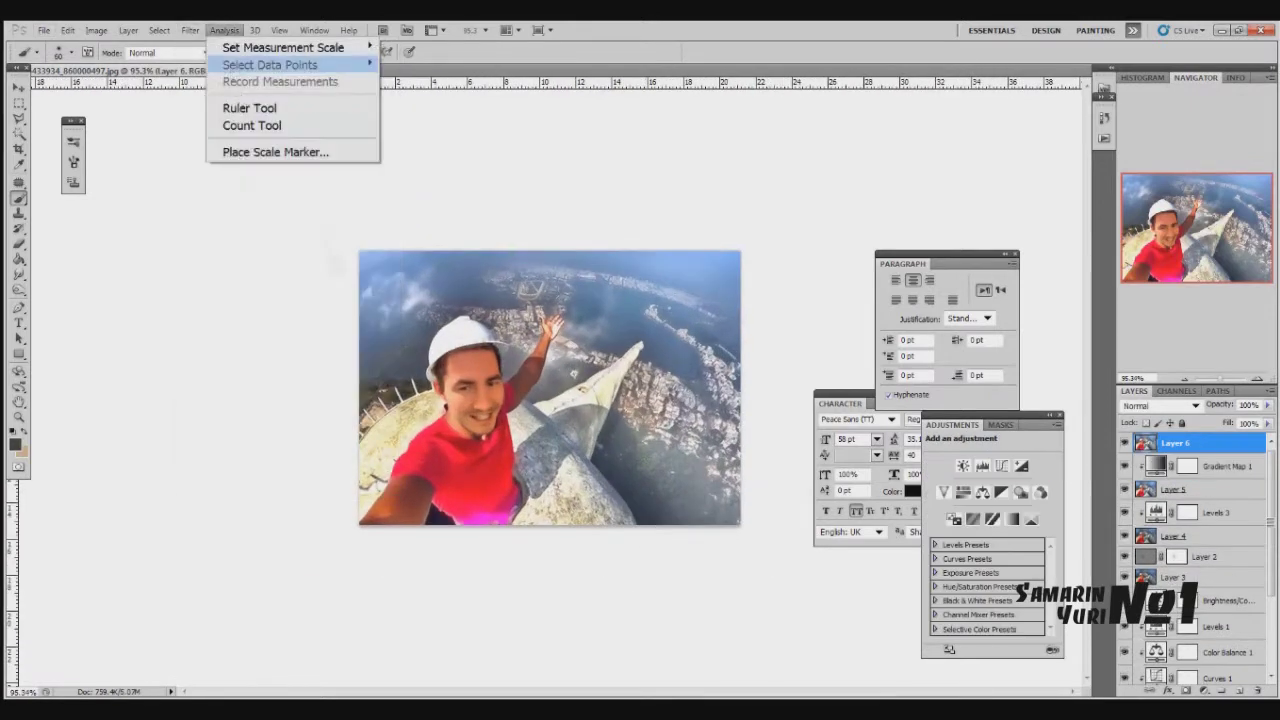
- Apply a Classic Collection Warm Tone preset to Layer 6 in Topaz Adjust 5
{"action": "left_click", "coordinate": [450, 446]}
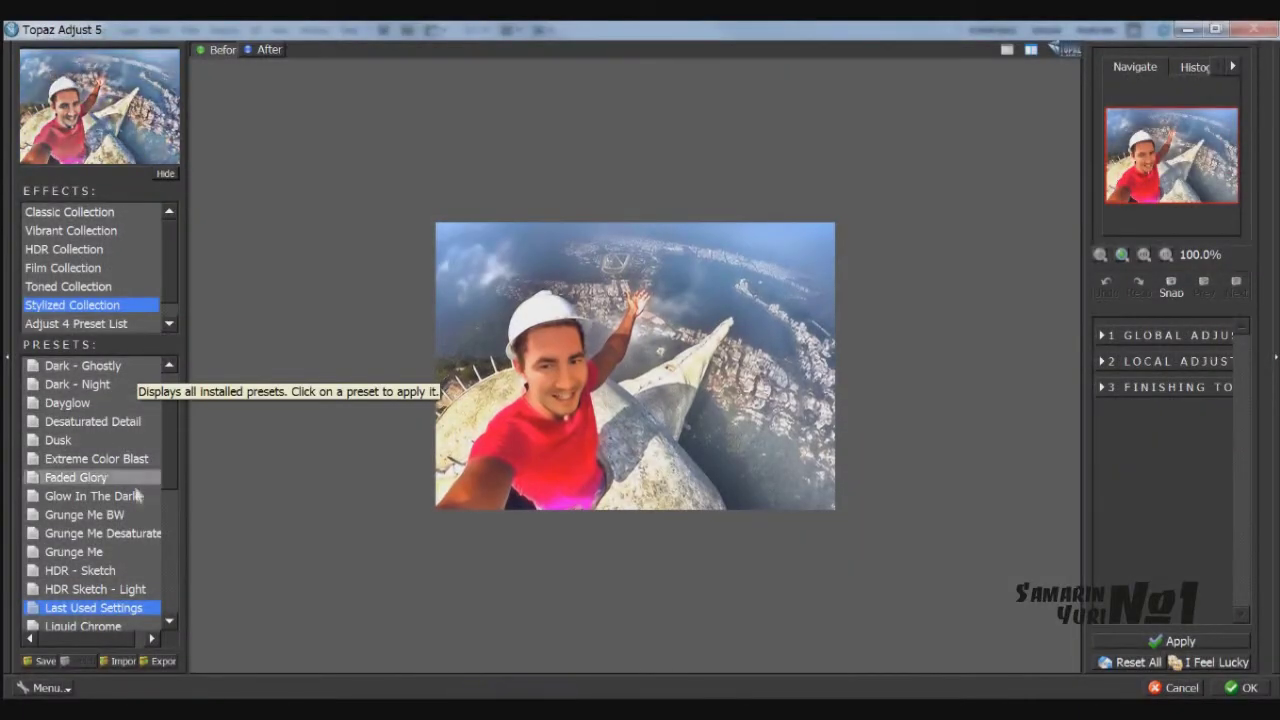
{"action": "scroll", "coordinate": [110, 480], "scroll_direction": "down", "scroll_amount": 3}
{"action": "left_click", "coordinate": [69, 212]}
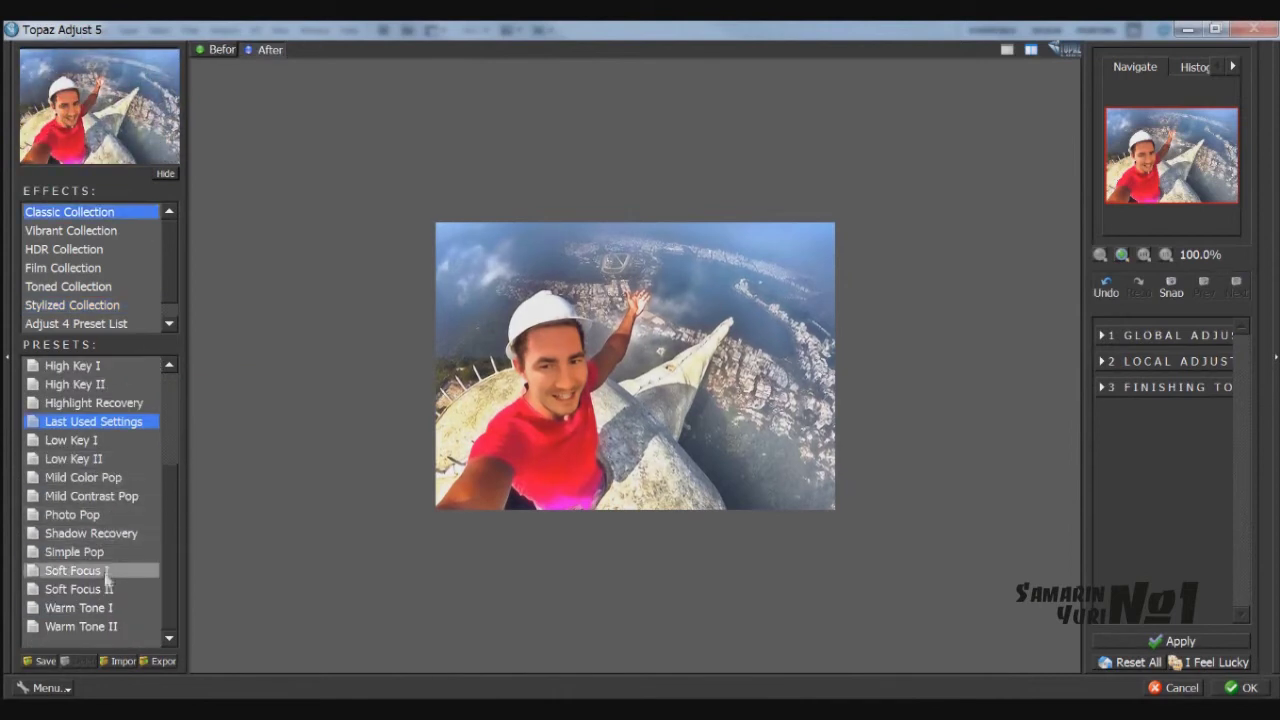
{"action": "left_click", "coordinate": [114, 607]}
{"action": "left_click", "coordinate": [110, 607]}
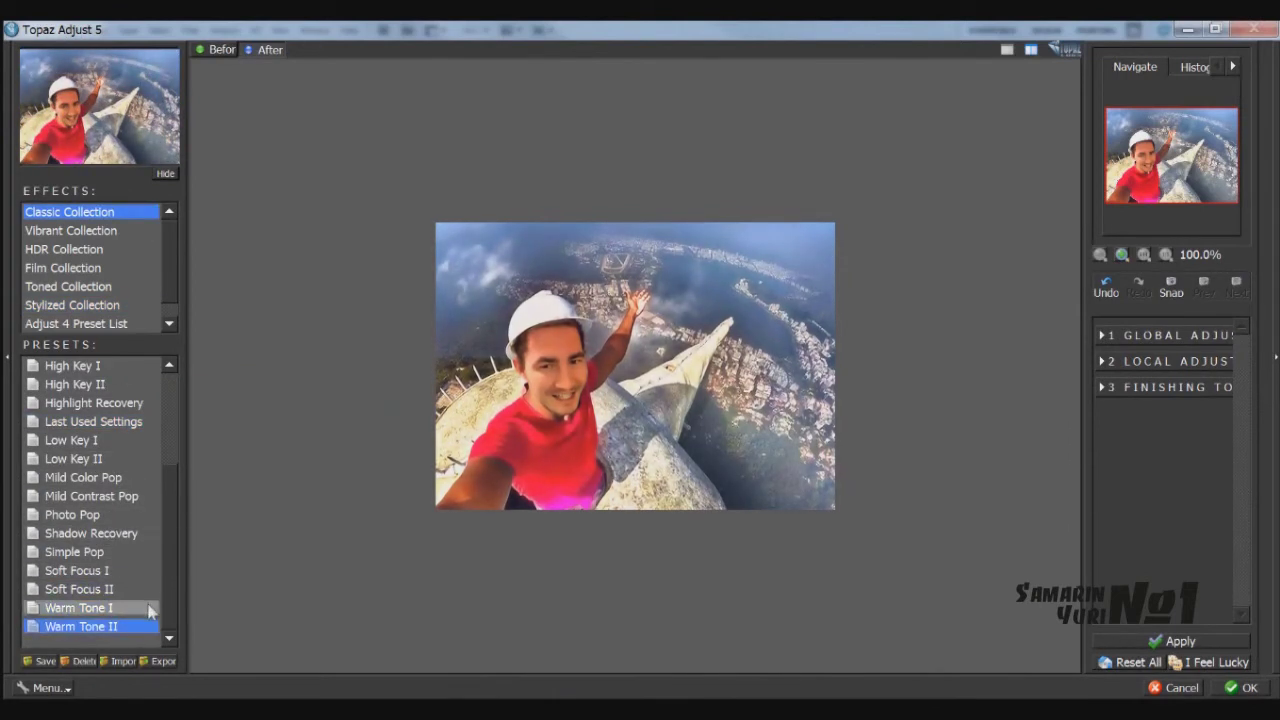
{"action": "left_click", "coordinate": [1245, 688]}
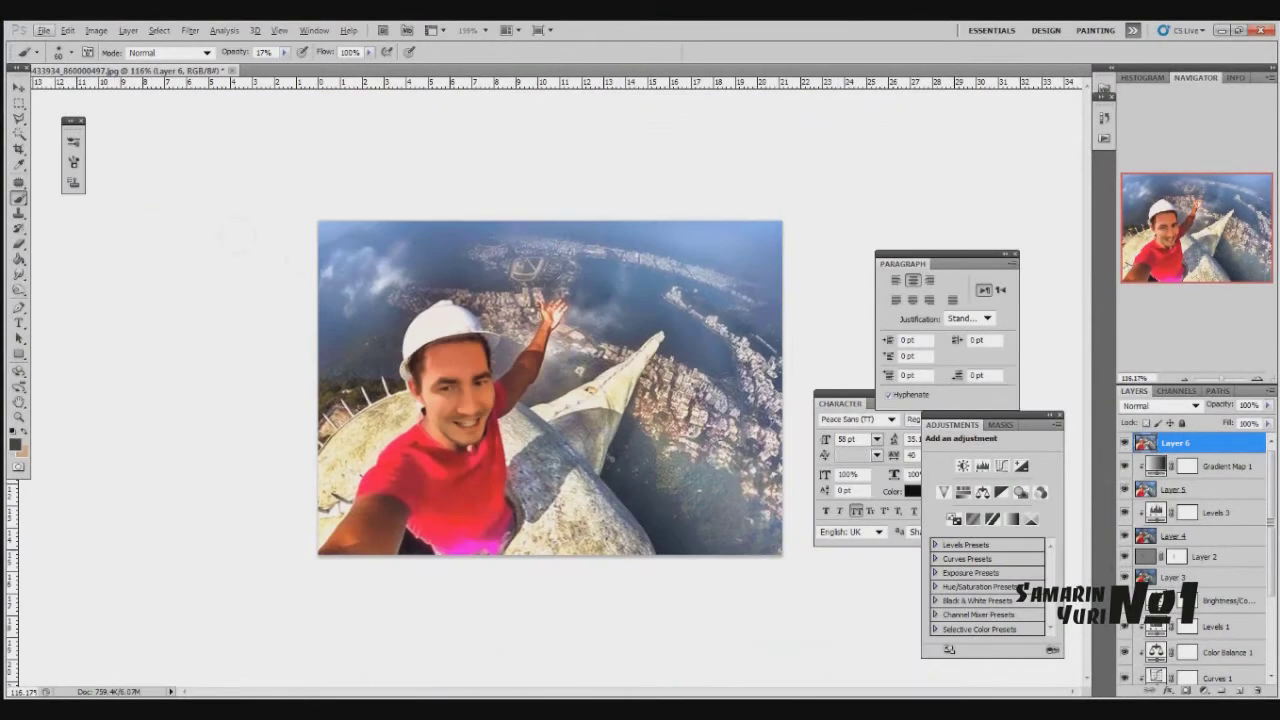
- Create a new layer in Soft Light mode filled with 50% neutral gray
{"action": "key", "text": "ctrl+shift+alt+n"}
{"action": "key", "text": "shift+F5"}
{"action": "key", "text": "Return"}
{"action": "left_click", "coordinate": [1160, 405]}
{"action": "left_click", "coordinate": [1163, 240]}
{"action": "left_click", "coordinate": [1160, 405]}
{"action": "left_click", "coordinate": [1145, 239]}
- Dodge and then burn the gray layer to reshape the light on the man and statue
{"action": "key", "text": "o"}
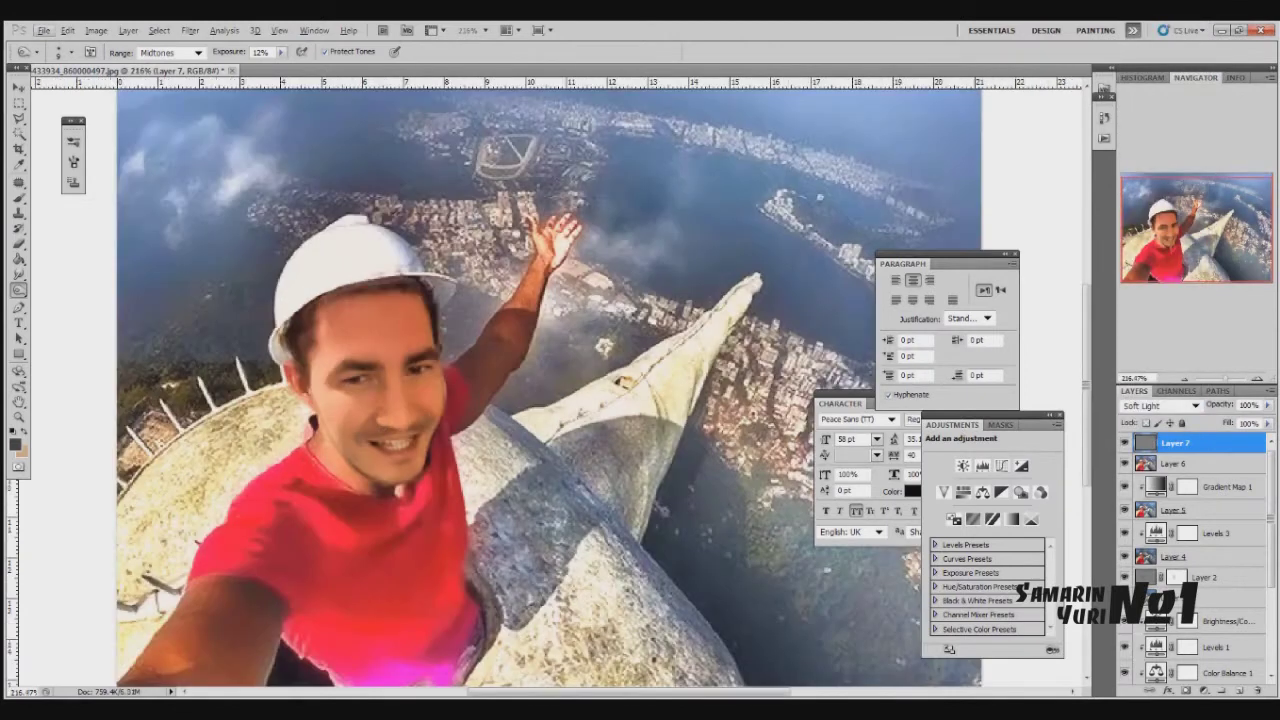
{"action": "scroll", "coordinate": [440, 425], "scroll_direction": "up", "scroll_amount": 3}
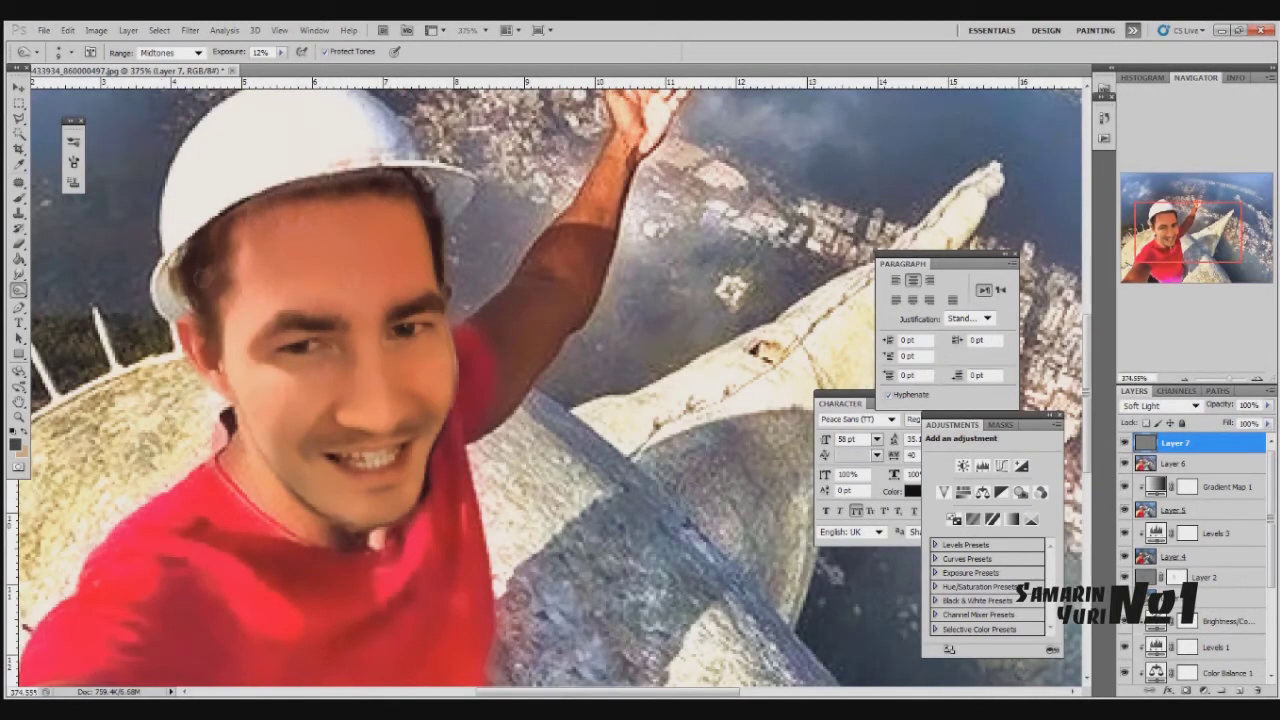
{"action": "scroll", "coordinate": [549, 386], "scroll_direction": "down", "scroll_amount": 5}
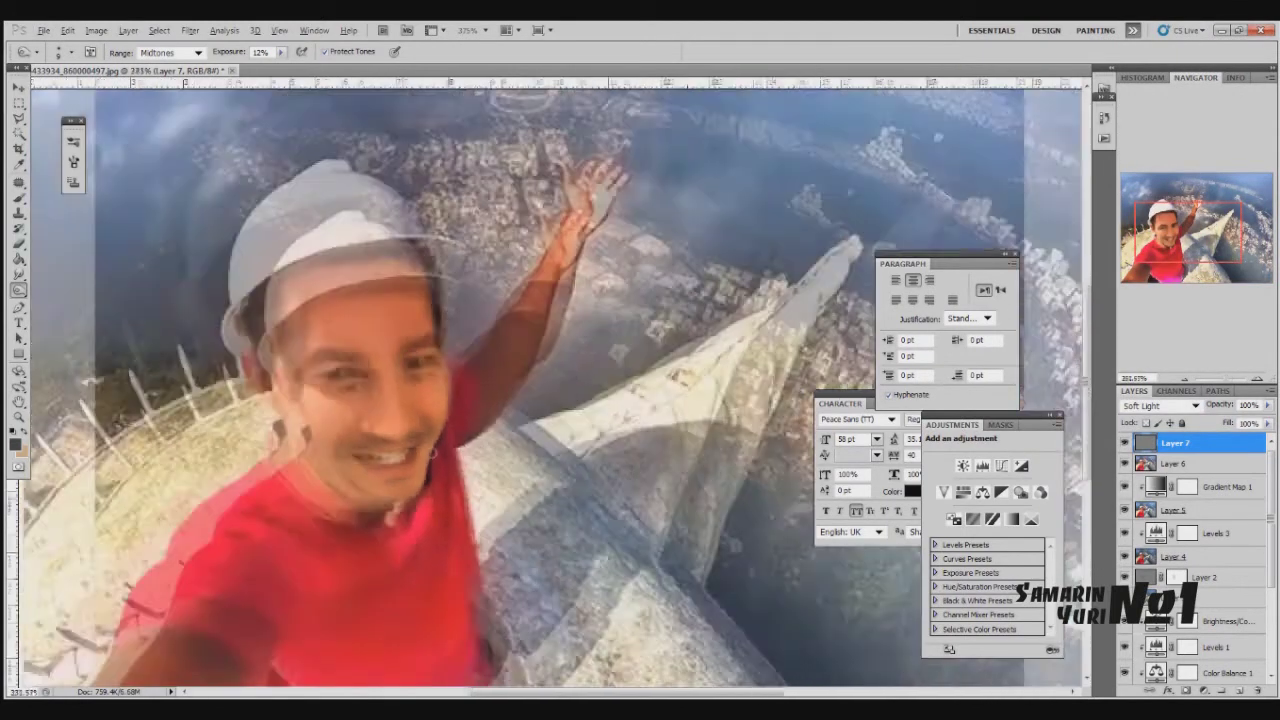
{"action": "scroll", "coordinate": [549, 386], "scroll_direction": "up", "scroll_amount": 4}
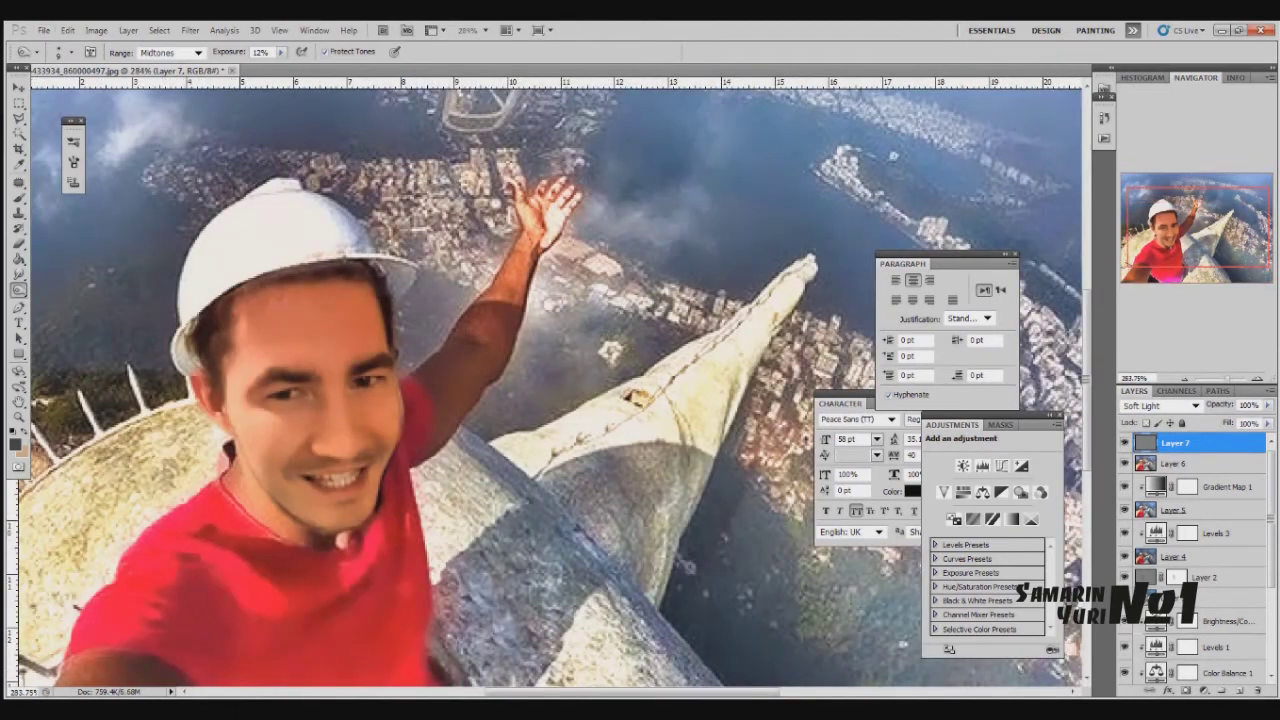
{"action": "scroll", "coordinate": [245, 359], "scroll_direction": "down", "scroll_amount": 3}
{"action": "scroll", "coordinate": [245, 359], "scroll_direction": "down", "scroll_amount": 2}
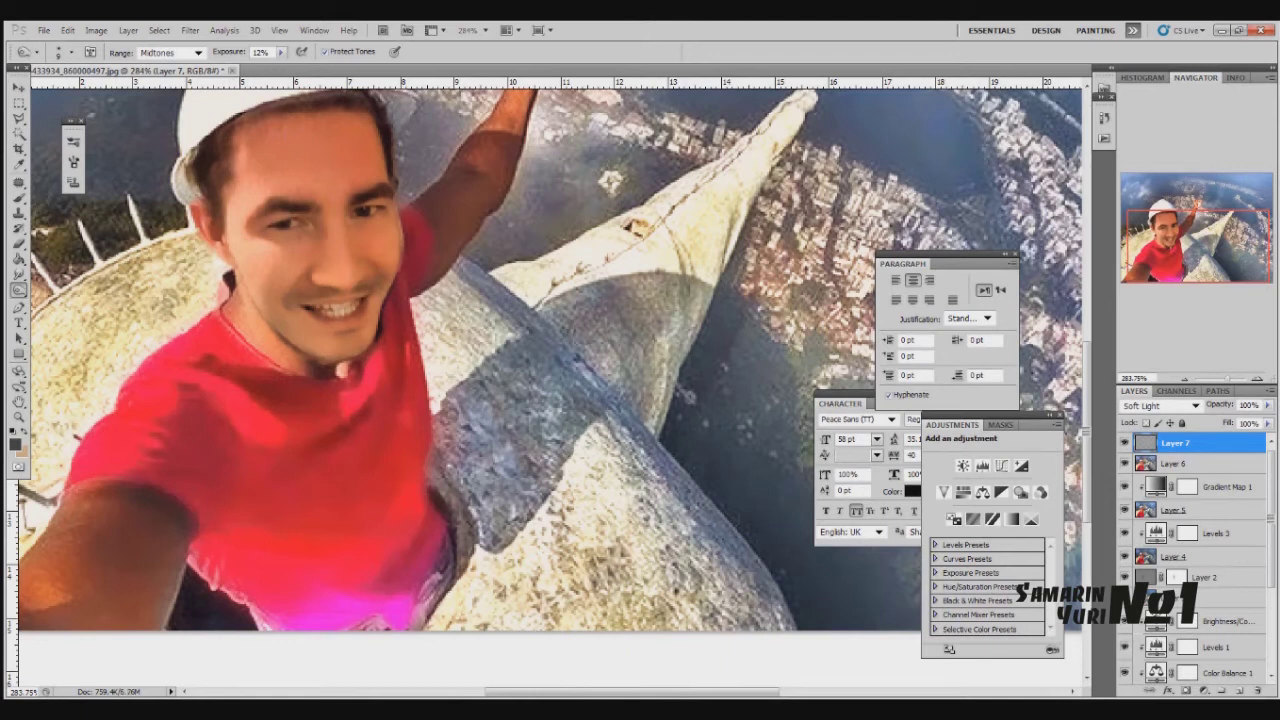
{"action": "scroll", "coordinate": [549, 386], "scroll_direction": "down", "scroll_amount": 2}
{"action": "key", "text": "shift+o"}
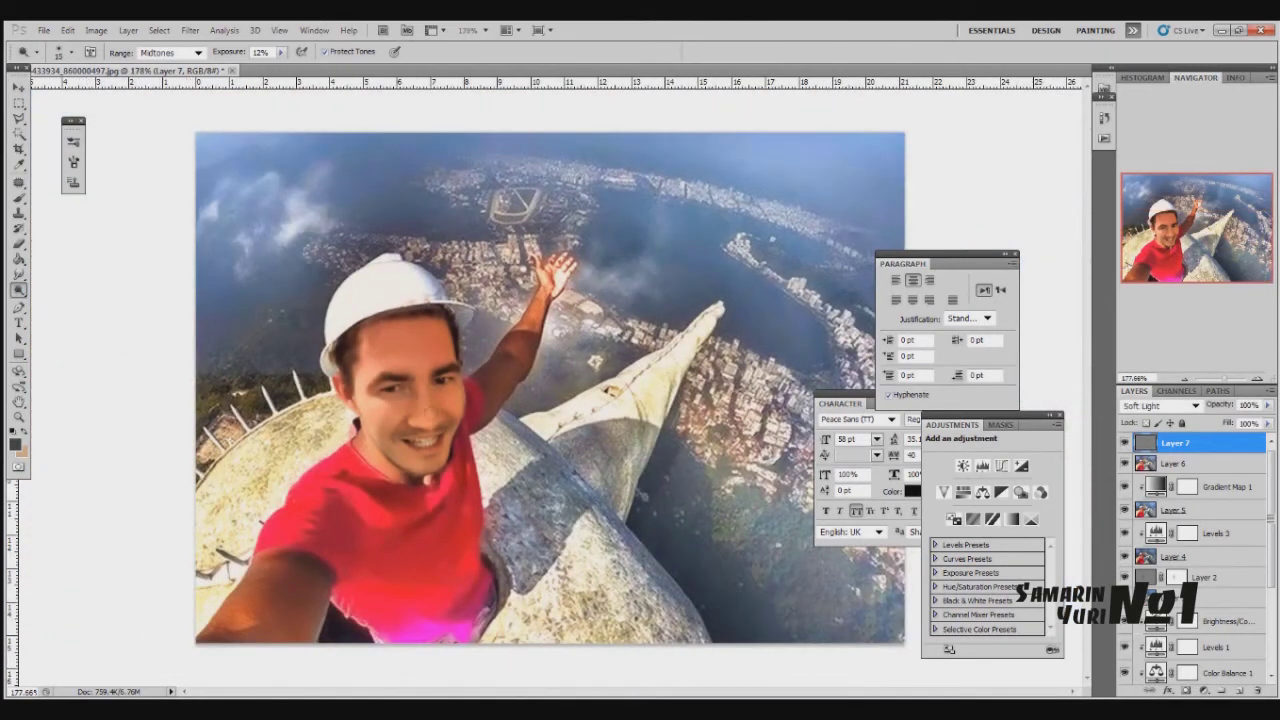
{"action": "scroll", "coordinate": [453, 455], "scroll_direction": "up", "scroll_amount": 2}
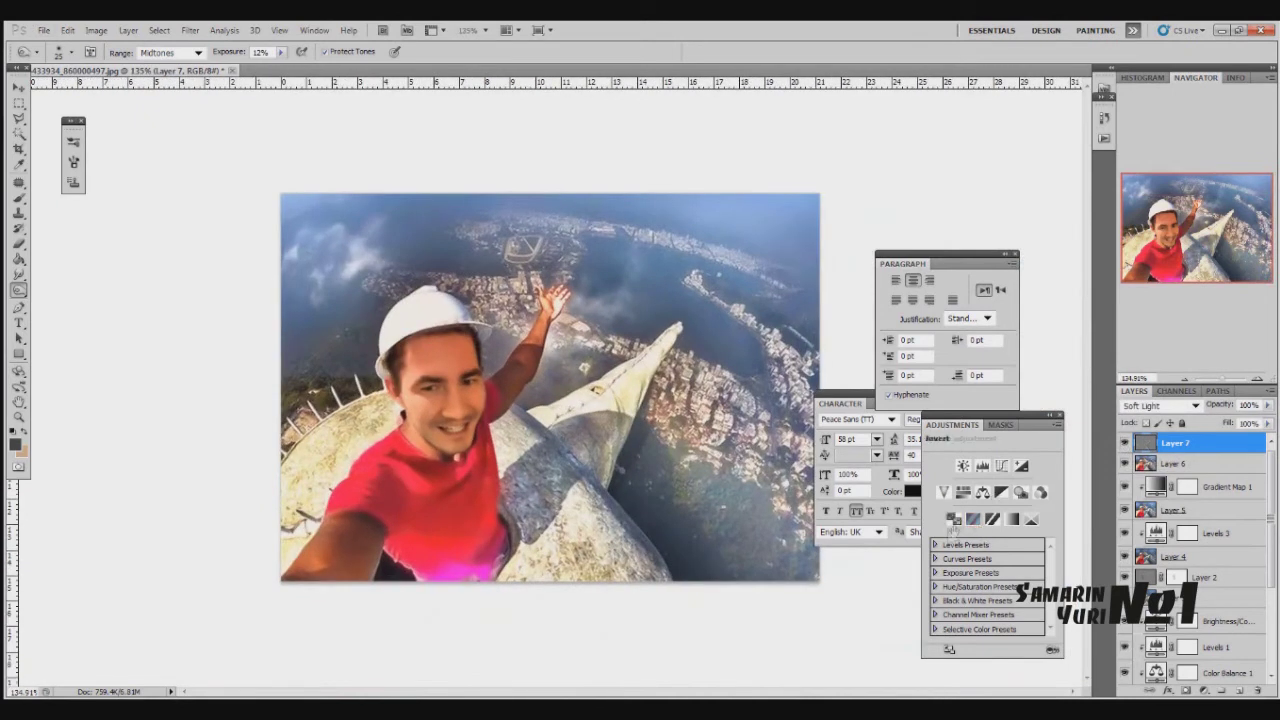
- Try HDR Efex Pro 2, then compare the gray layer in Overlay before keeping Soft Light
{"action": "left_click_drag", "start_coordinate": [1000, 424], "coordinate": [921, 164]}
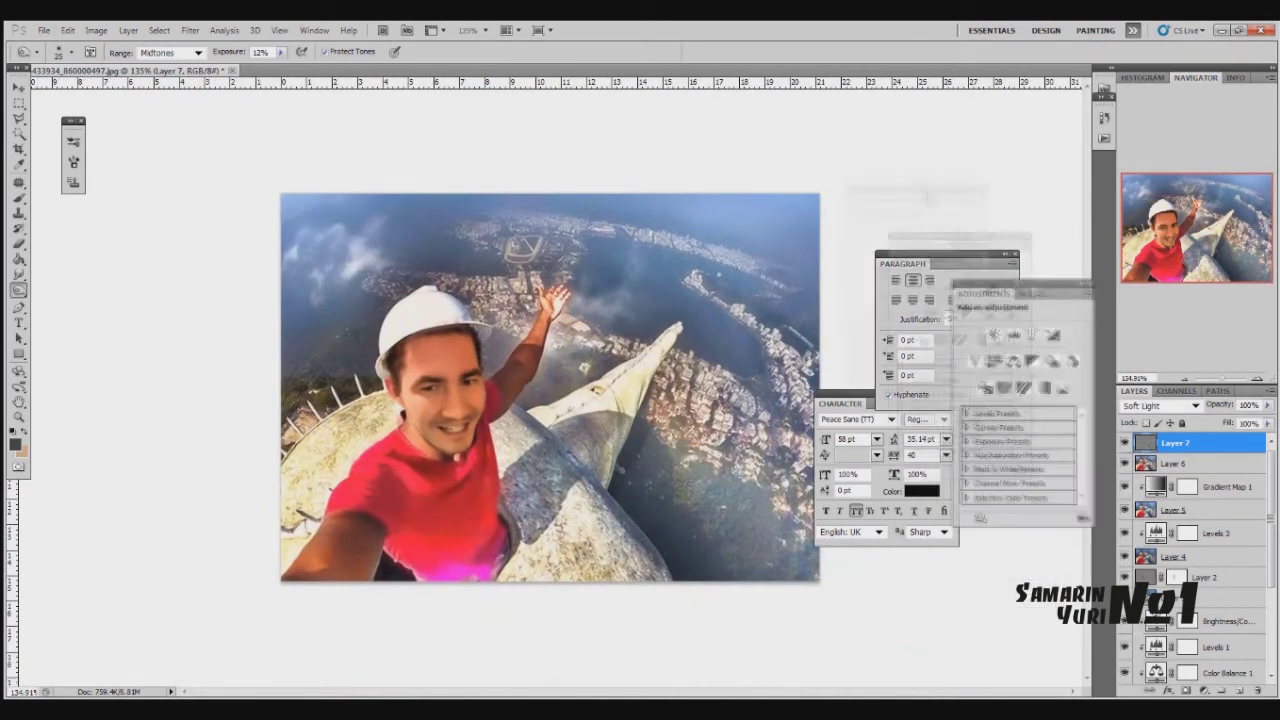
{"action": "left_click", "coordinate": [190, 30]}
{"action": "mouse_move", "coordinate": [230, 430]}
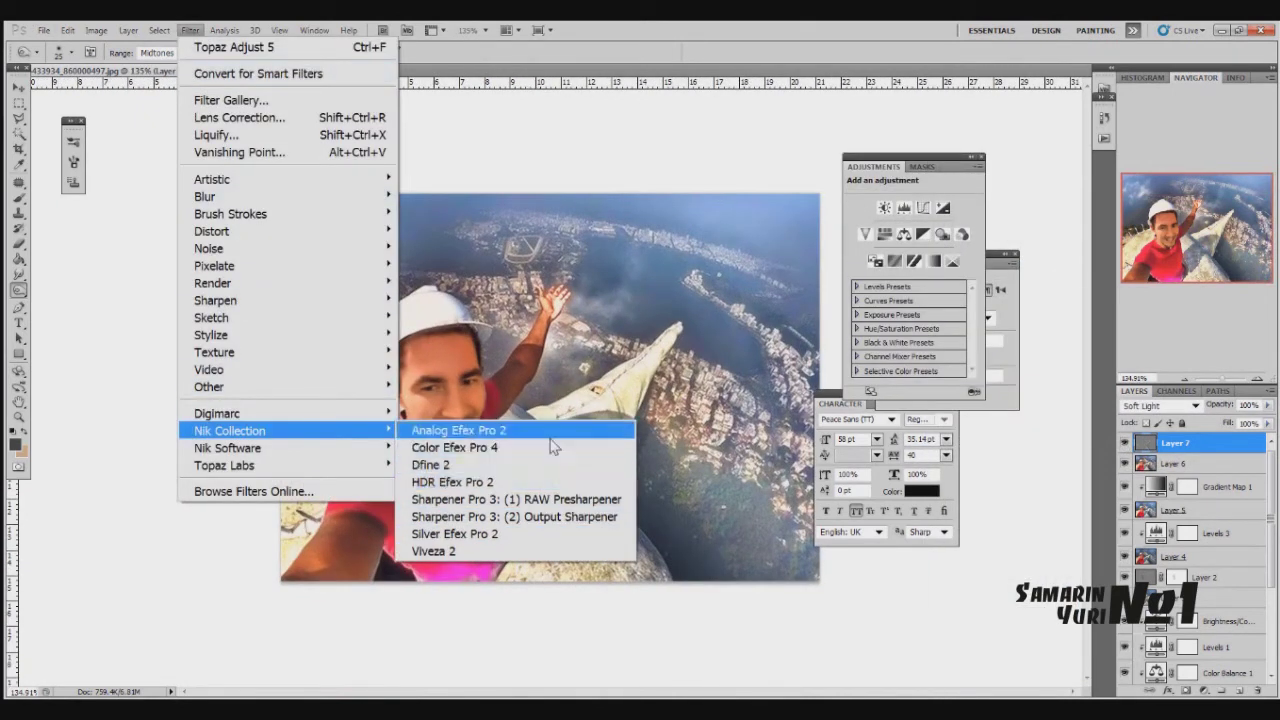
{"action": "left_click", "coordinate": [520, 482]}
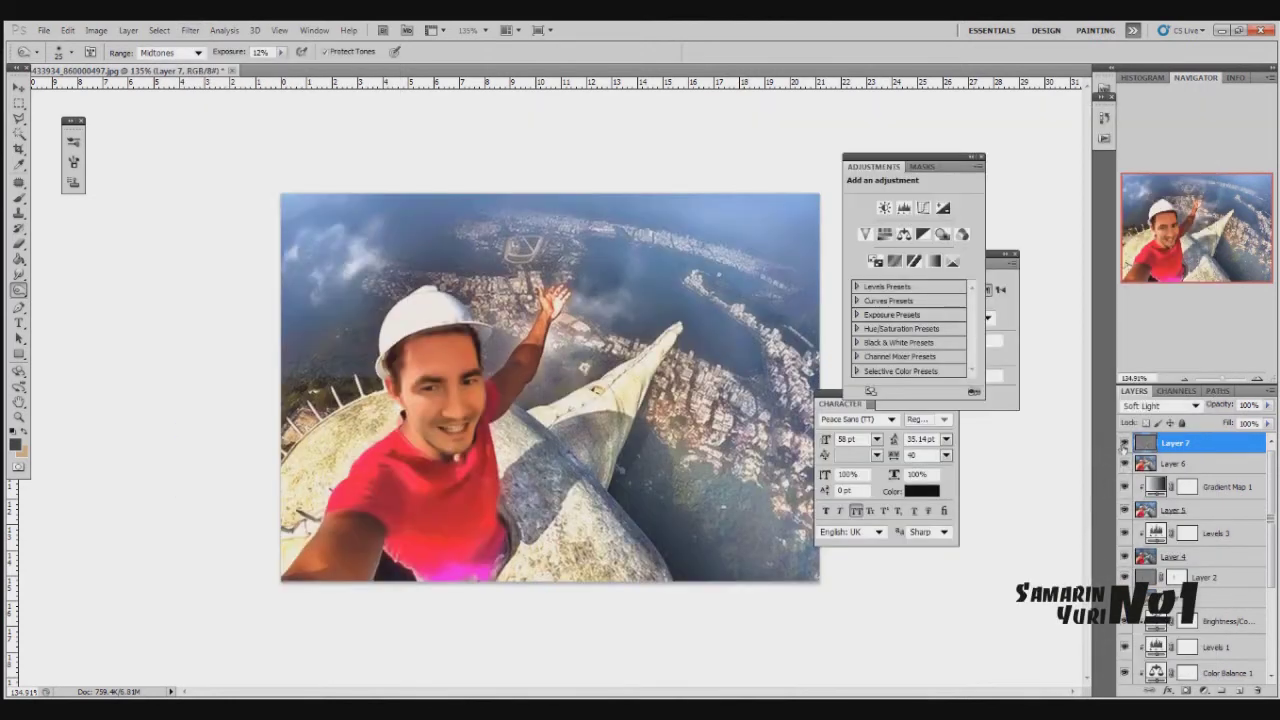
{"action": "left_click", "coordinate": [1160, 405]}
{"action": "left_click", "coordinate": [1160, 391]}
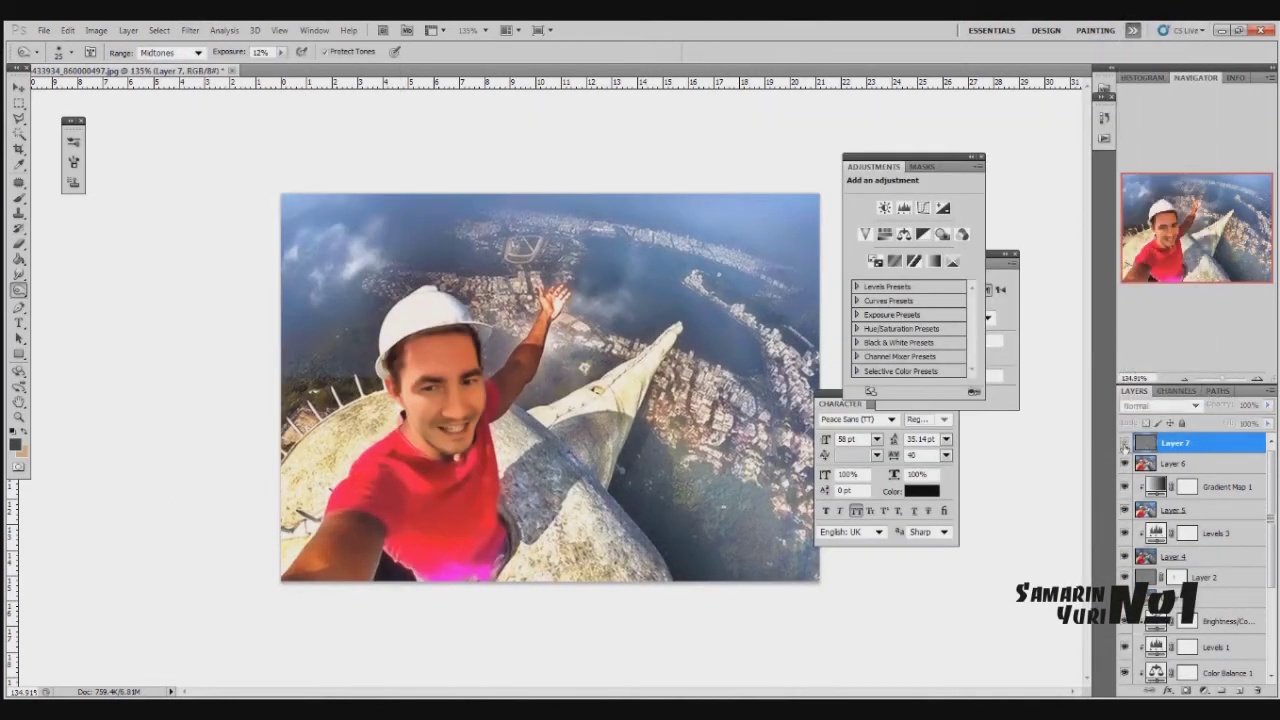
{"action": "left_click", "coordinate": [1160, 405]}
{"action": "left_click", "coordinate": [1160, 419]}
{"action": "scroll", "coordinate": [656, 460], "scroll_direction": "down", "scroll_amount": 3}
{"action": "scroll", "coordinate": [656, 460], "scroll_direction": "up", "scroll_amount": 3}
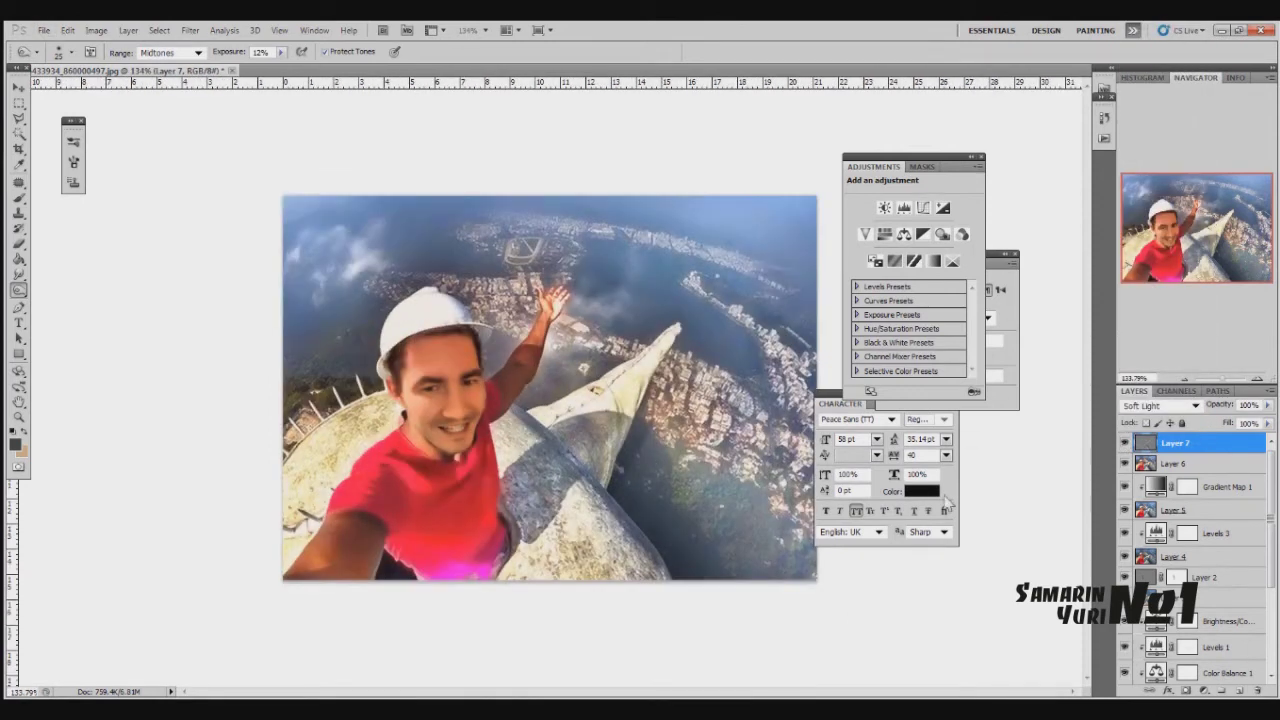
- Stamp visible layers into Layer 8 and apply an Analog Efex Pro 2 Classic Camera preset
{"action": "key", "text": "ctrl+alt+shift+e"}
{"action": "left_click", "coordinate": [190, 30]}
{"action": "left_click", "coordinate": [583, 440]}
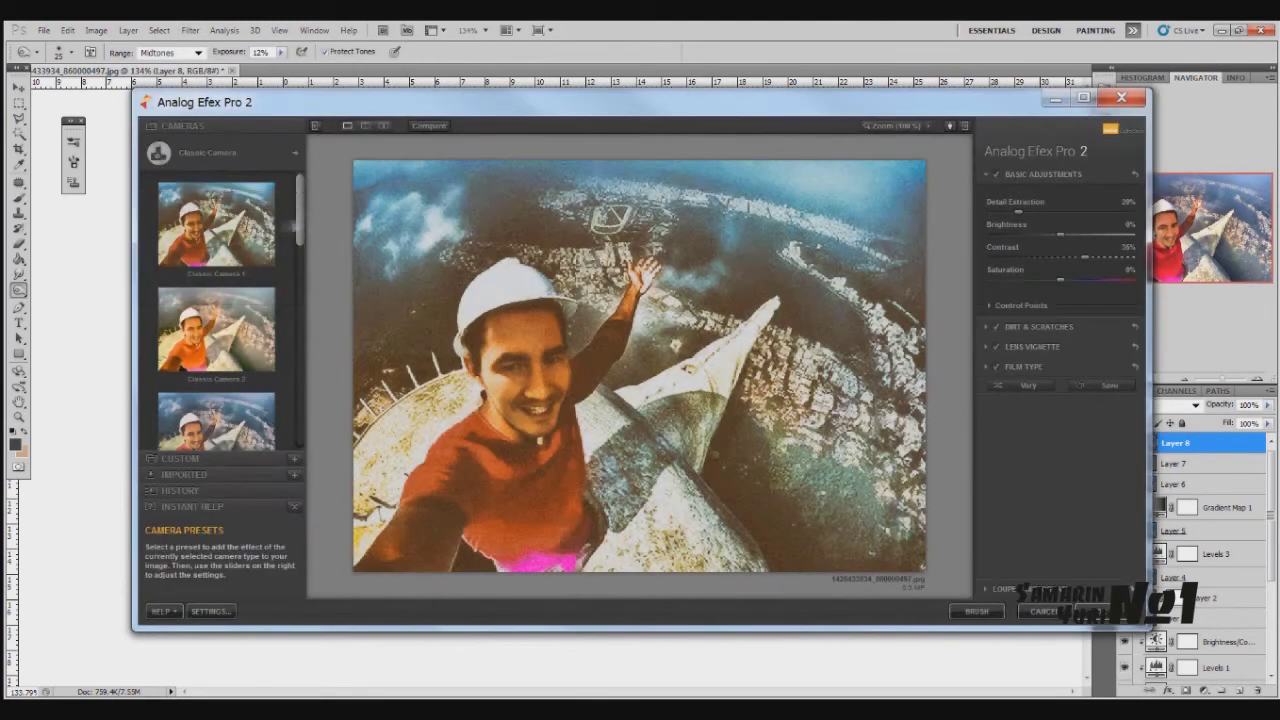
{"action": "left_click", "coordinate": [216, 330]}
{"action": "scroll", "coordinate": [216, 300], "scroll_direction": "down", "scroll_amount": 2}
{"action": "left_click", "coordinate": [216, 350]}
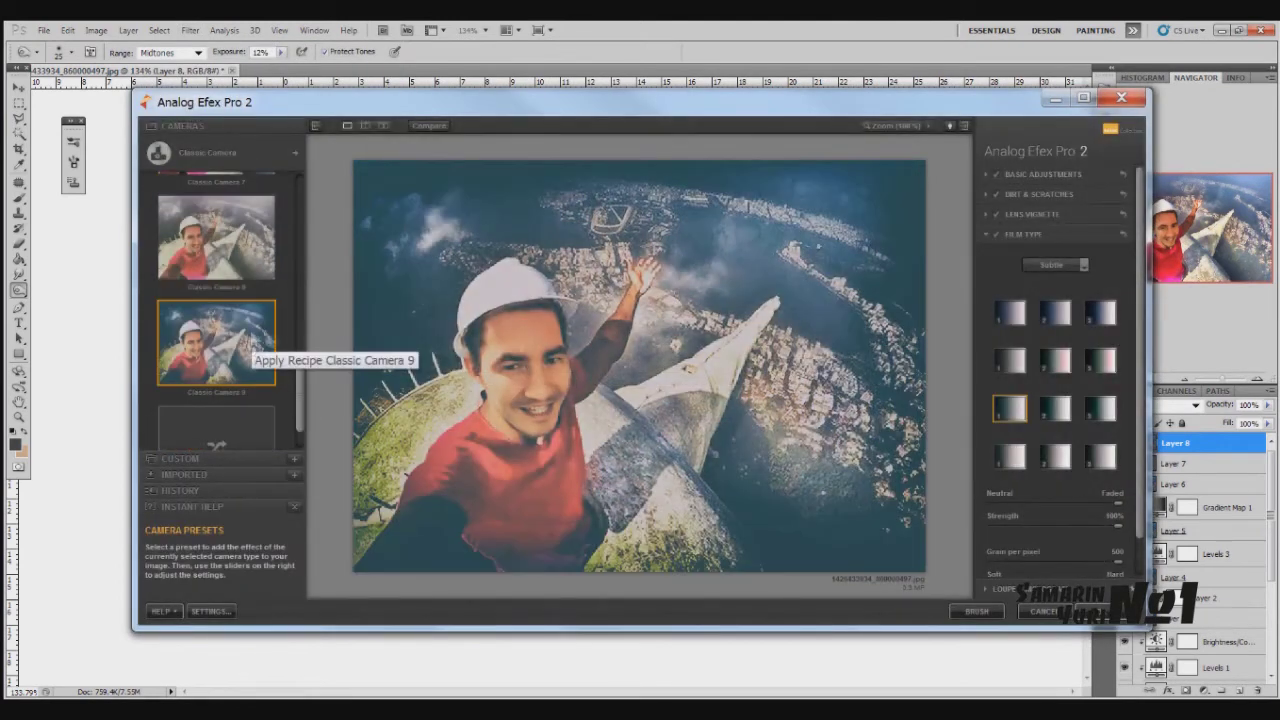
{"action": "left_click", "coordinate": [1100, 611]}
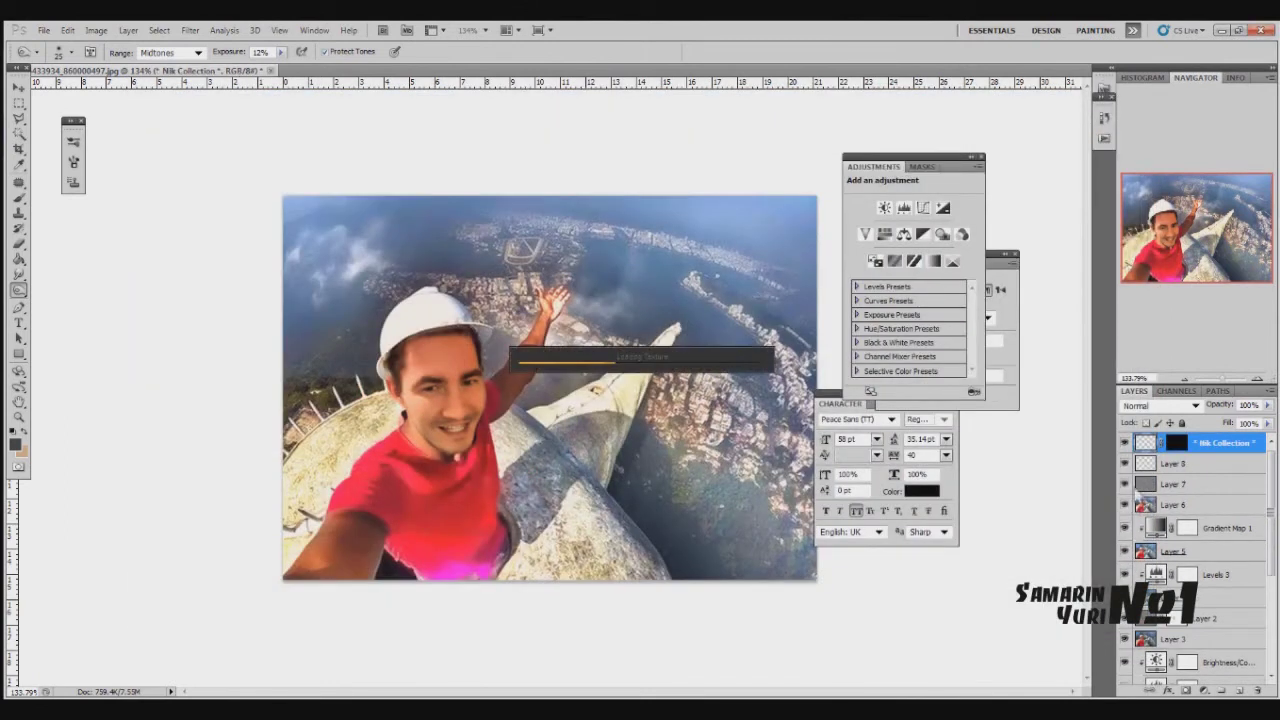
- Blend the Classic Camera 9 (AEP2) layer in Overlay at 20% opacity and zoom out
{"action": "left_click", "coordinate": [1124, 443]}
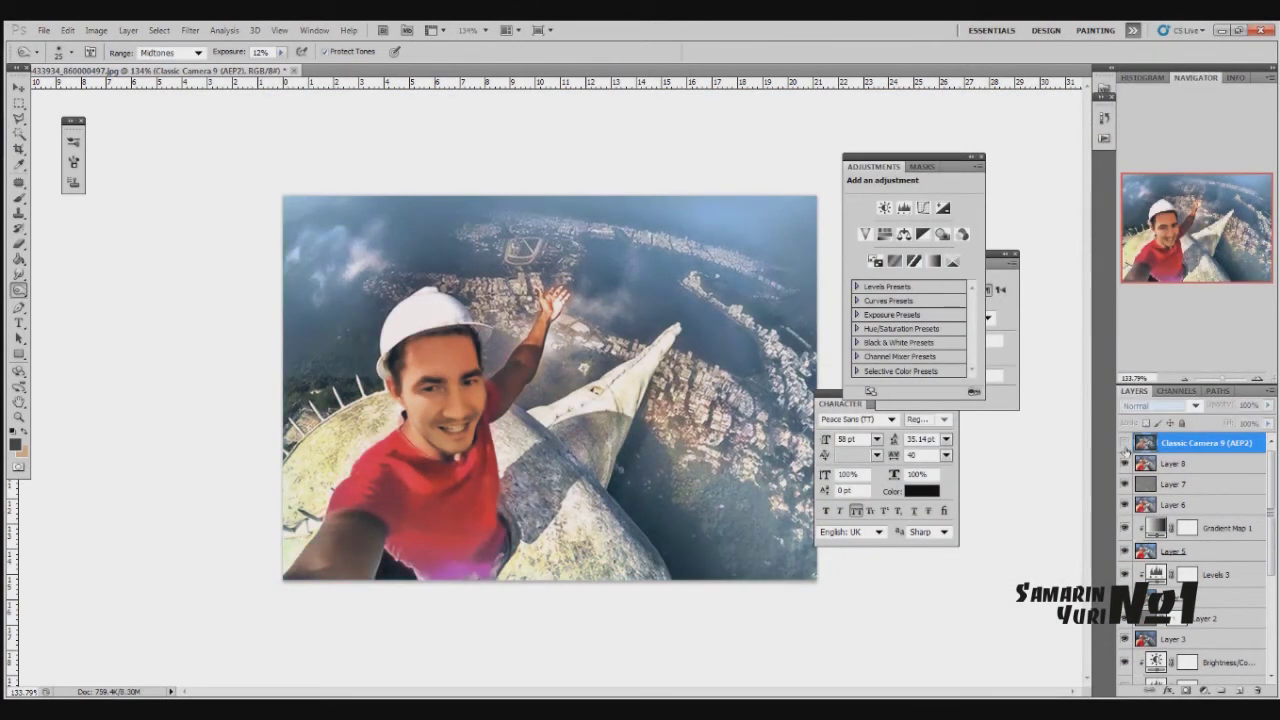
{"action": "left_click", "coordinate": [1124, 443]}
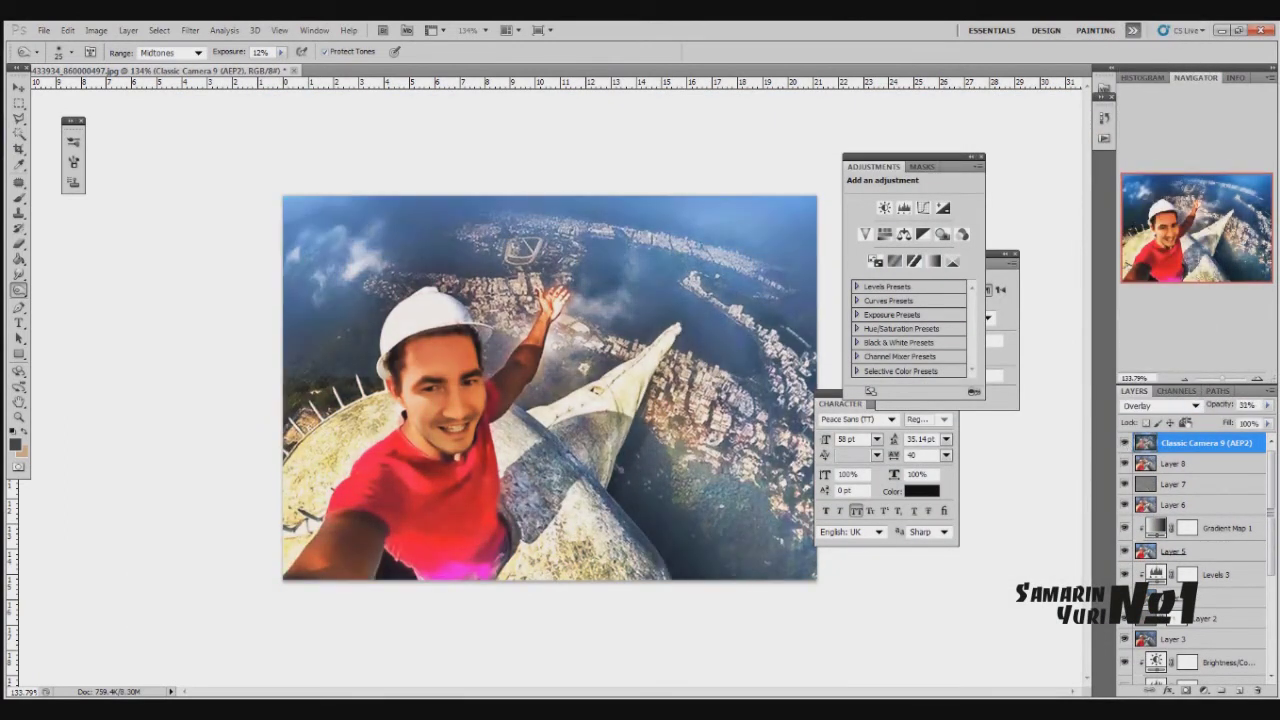
{"action": "left_click_drag", "start_coordinate": [1186, 378], "coordinate": [1180, 378]}
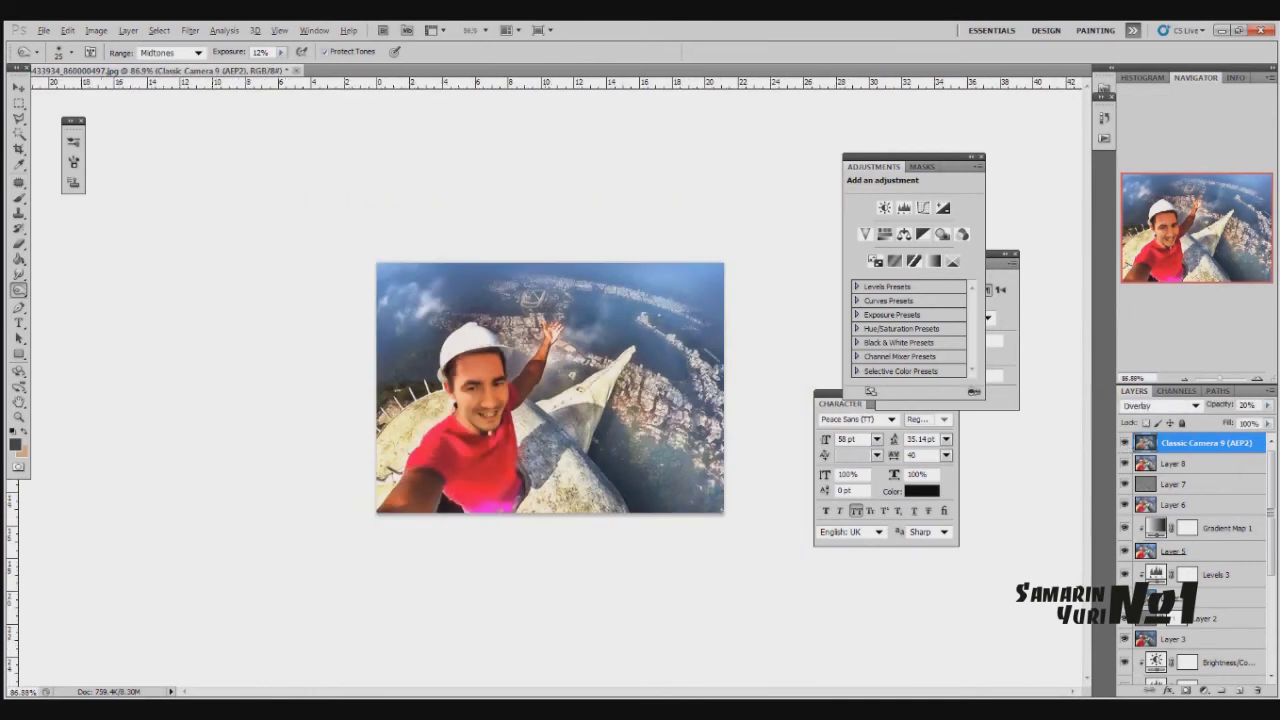